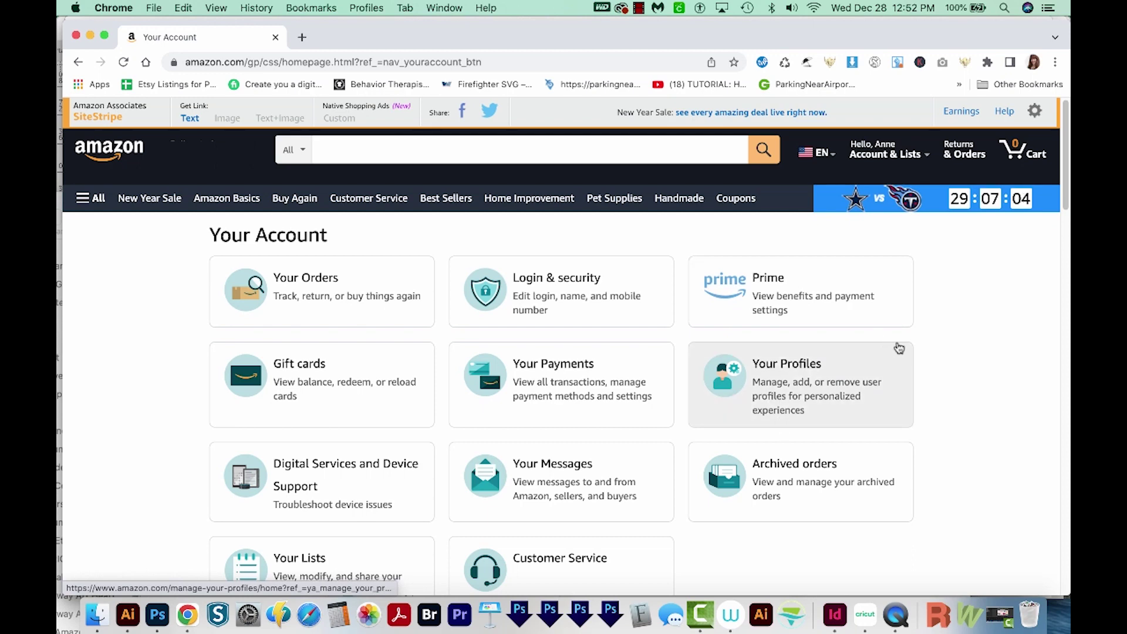
# Go from Chrome's Extensions page to the Chrome Web Store in a new tab
pyautogui.click(1055, 62)
pyautogui.moveTo(864, 296)
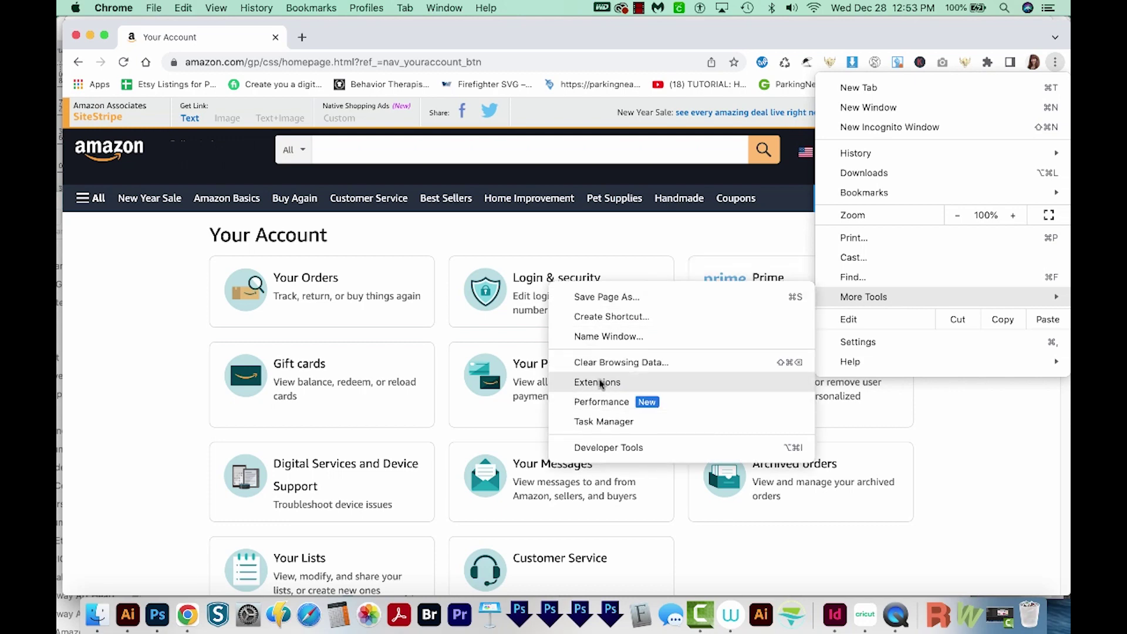
pyautogui.click(599, 382)
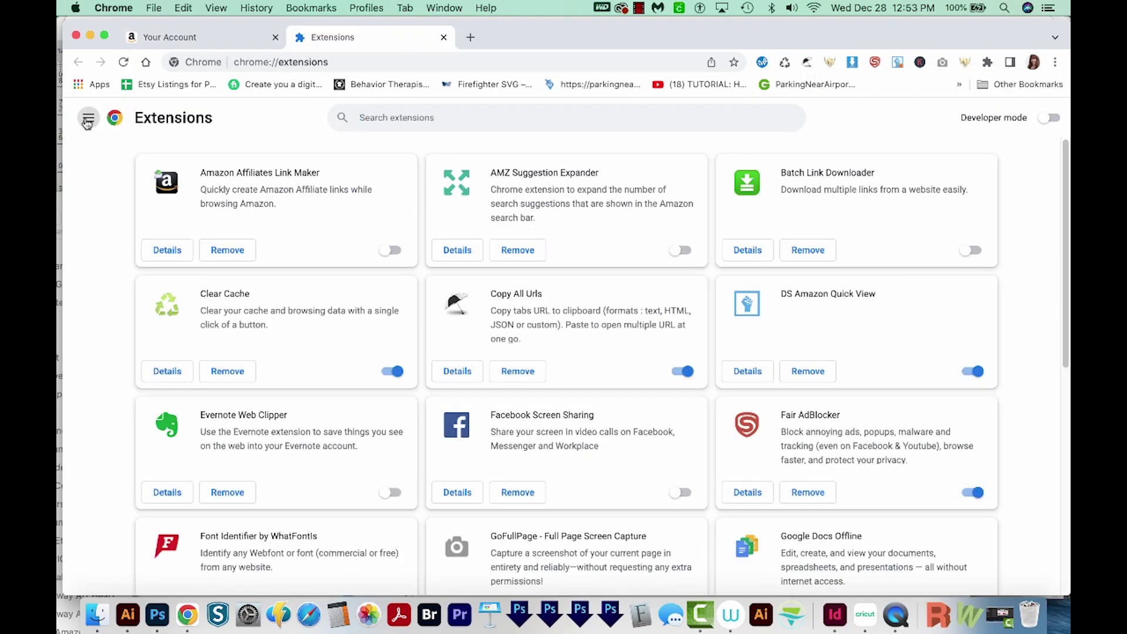
pyautogui.click(88, 119)
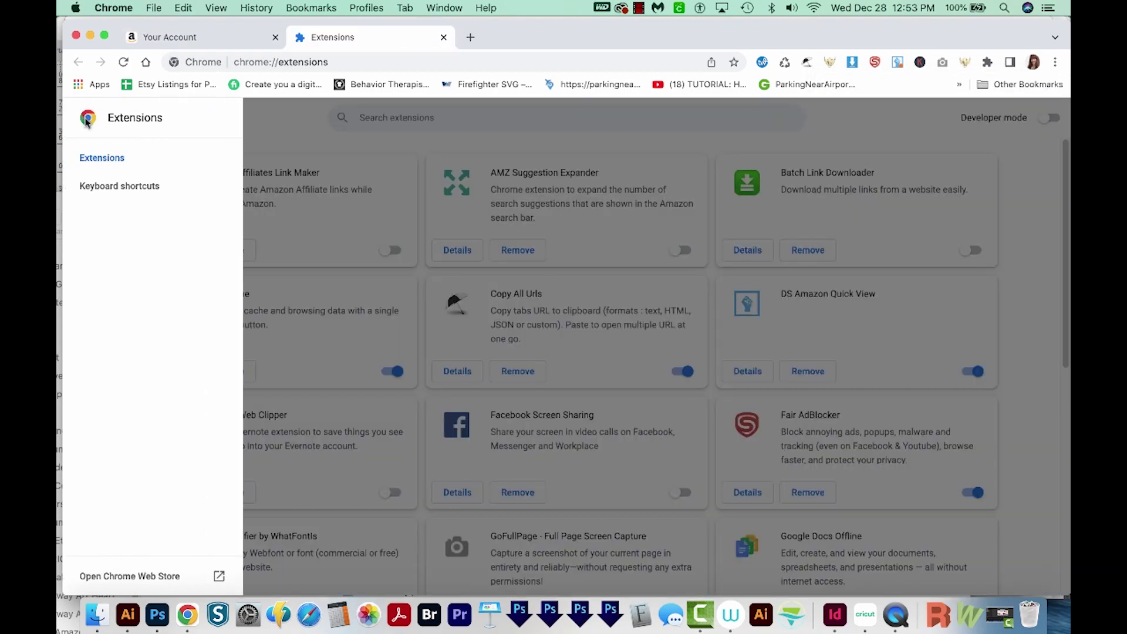
pyautogui.click(104, 578)
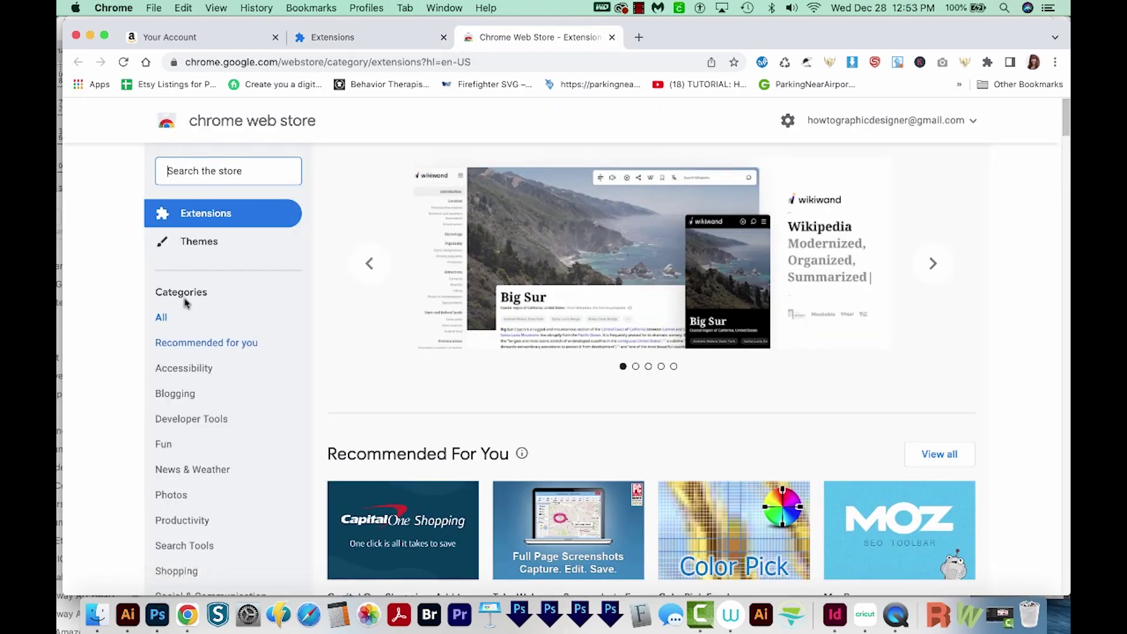
pyautogui.write('sel')
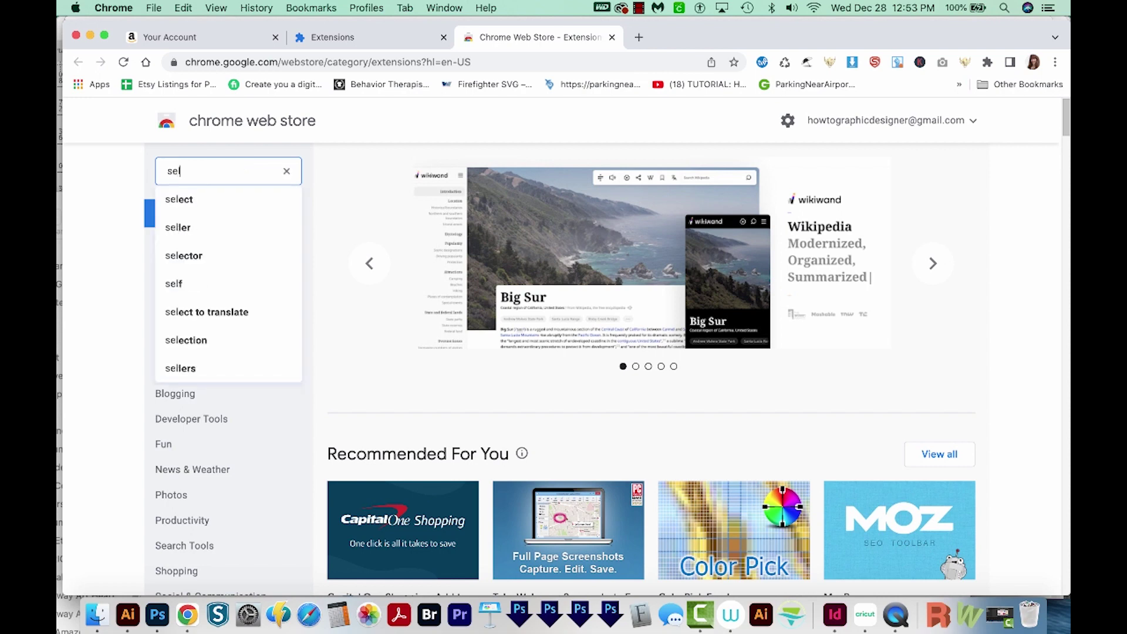
pyautogui.write('f publis')
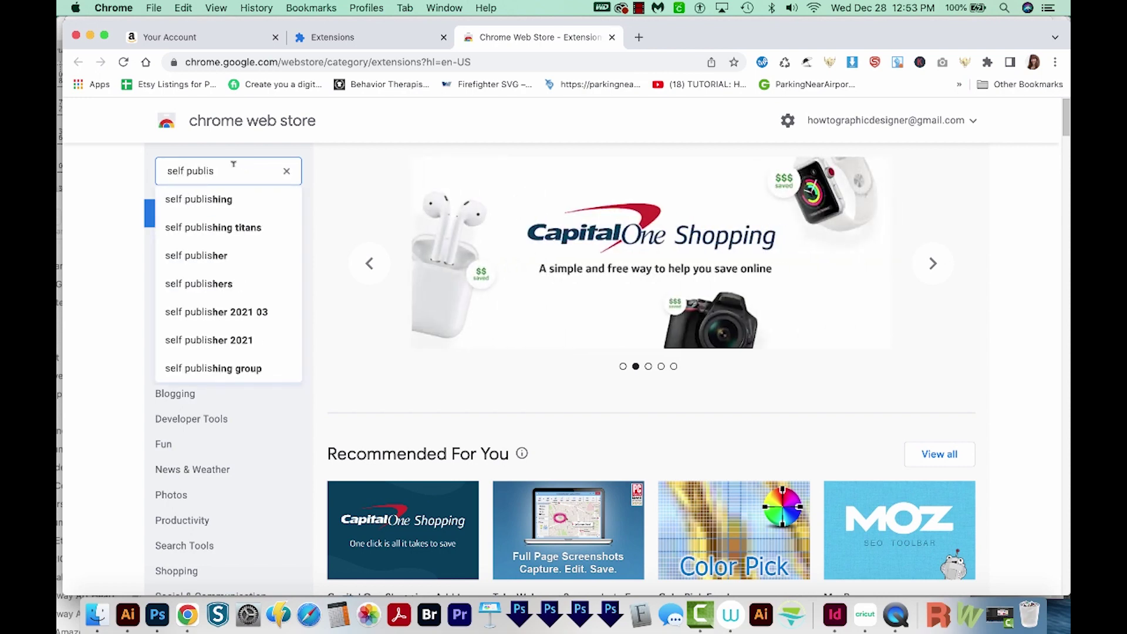
# Search the Web Store for 'self publishing titans' and confirm its extensions are already installed
pyautogui.click(212, 229)
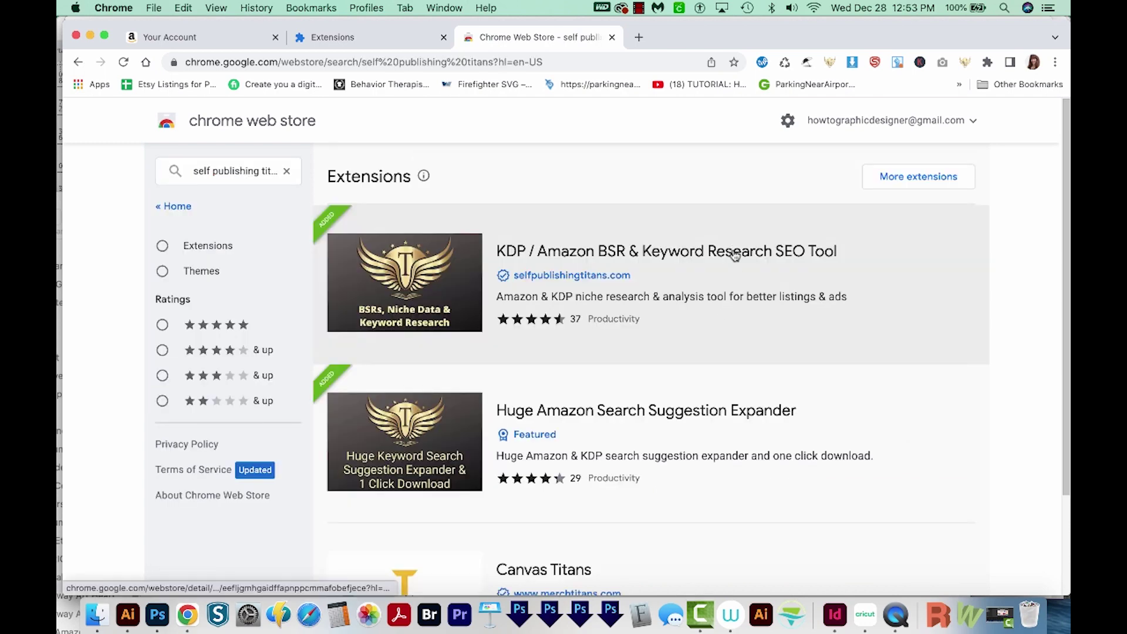
pyautogui.click(688, 313)
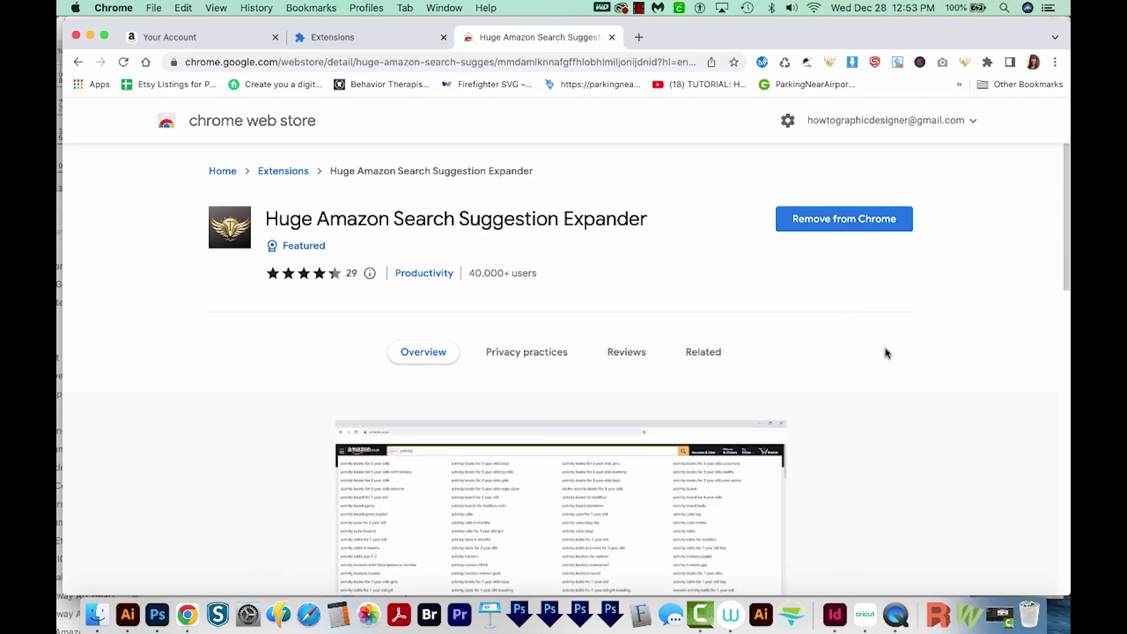
pyautogui.click(79, 63)
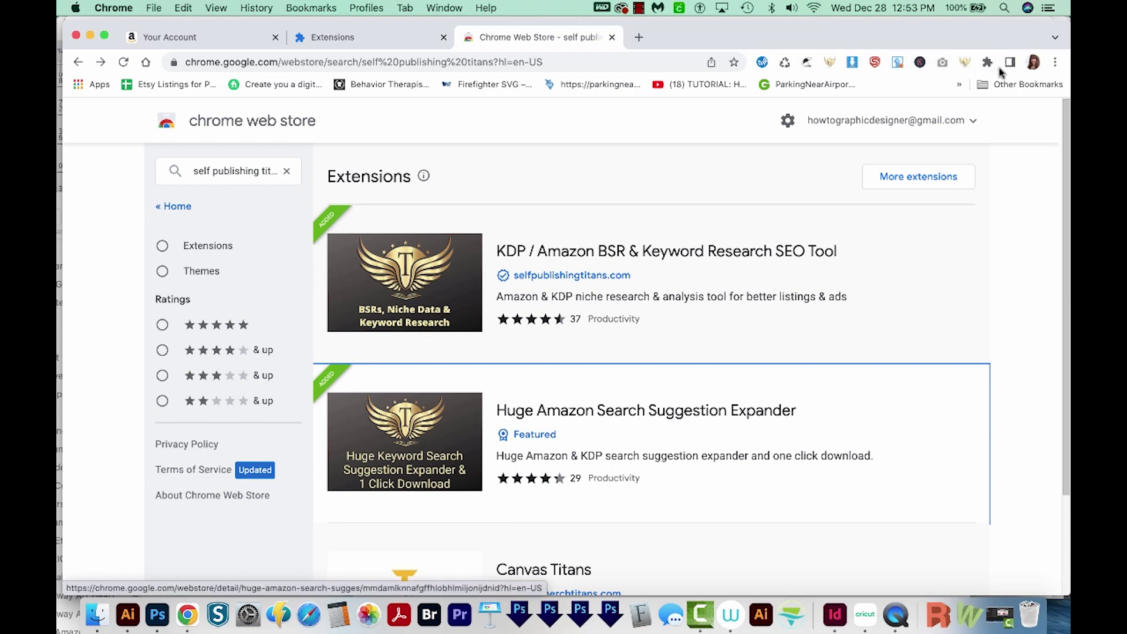
pyautogui.click(989, 63)
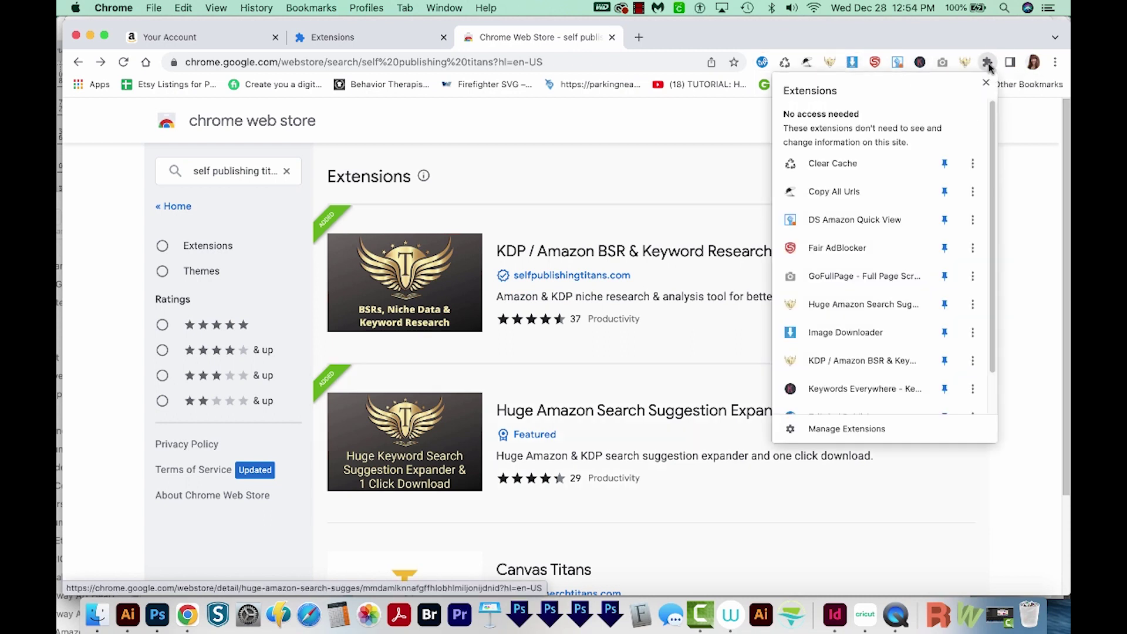
pyautogui.scroll(-2, 948, 264)
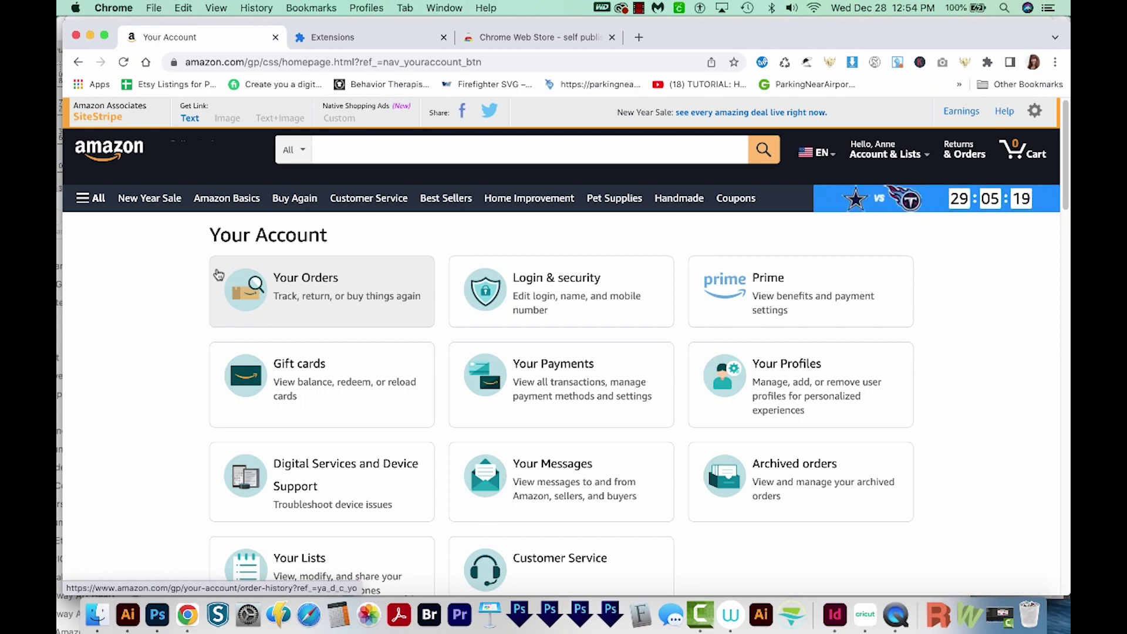
# Download all Amazon suggestions for 'dog lover' as keywords (1).xlsx and open it
pyautogui.click(345, 148)
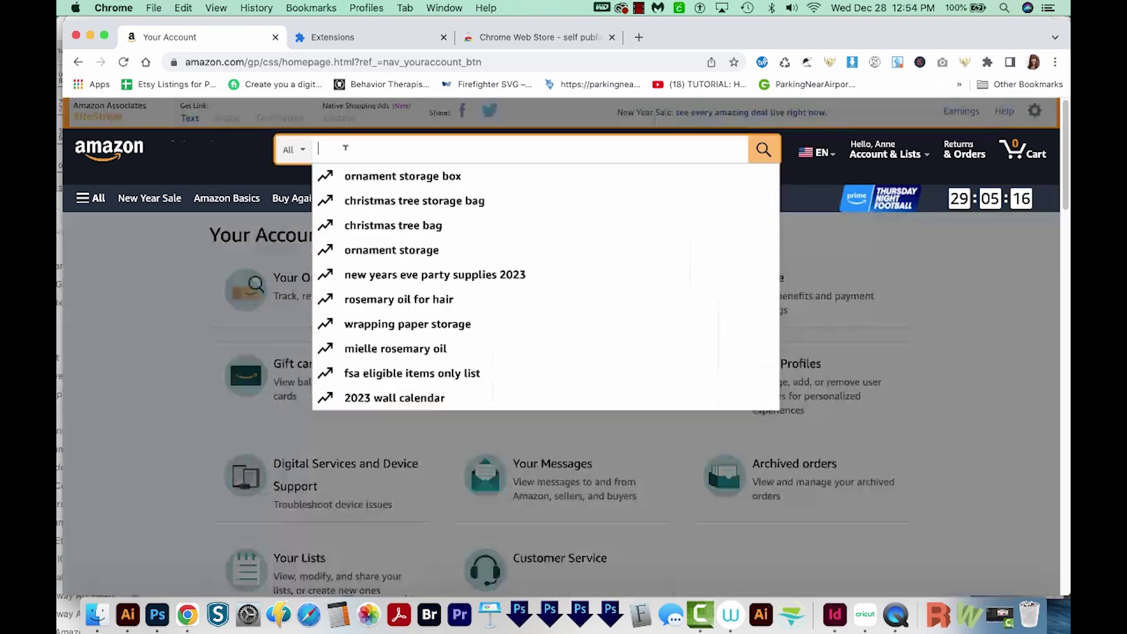
pyautogui.write('dog lo')
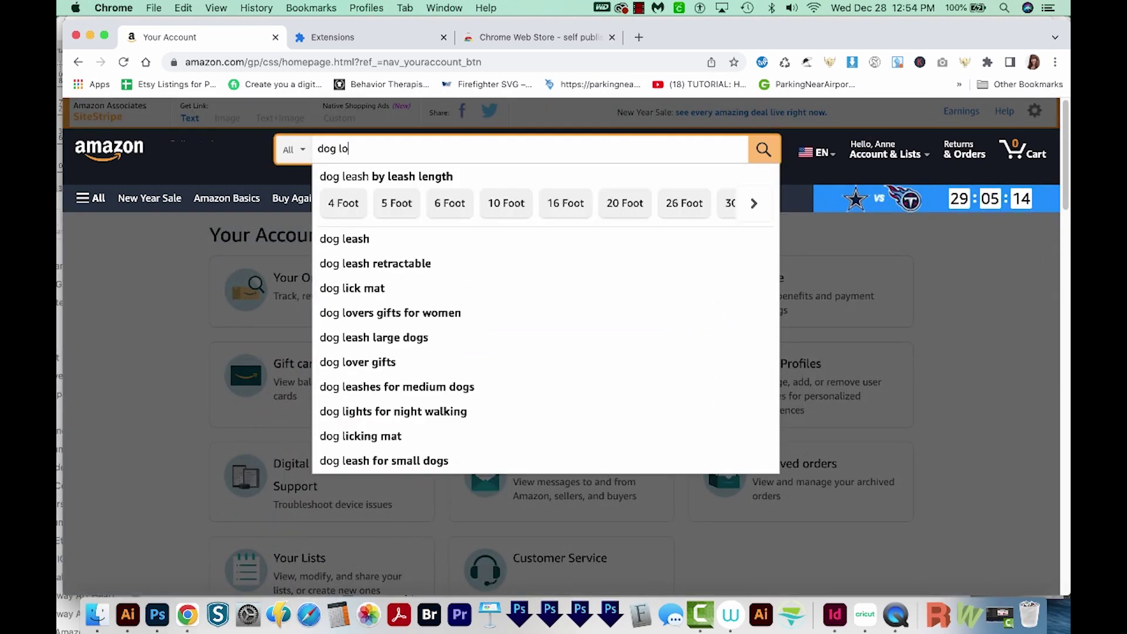
pyautogui.write('ver')
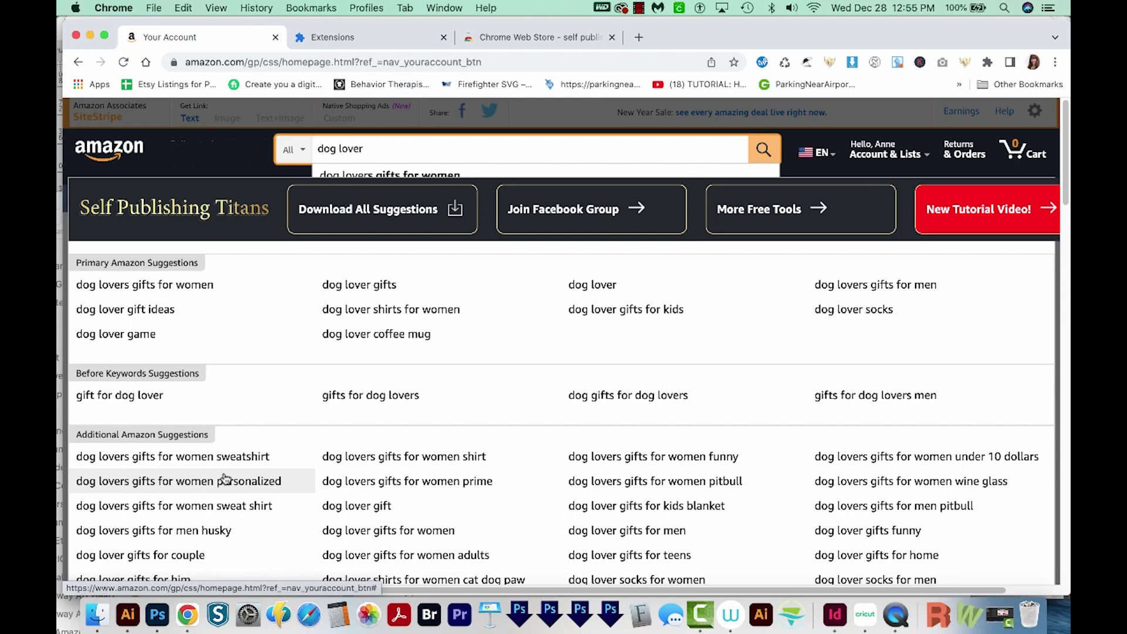
pyautogui.click(349, 212)
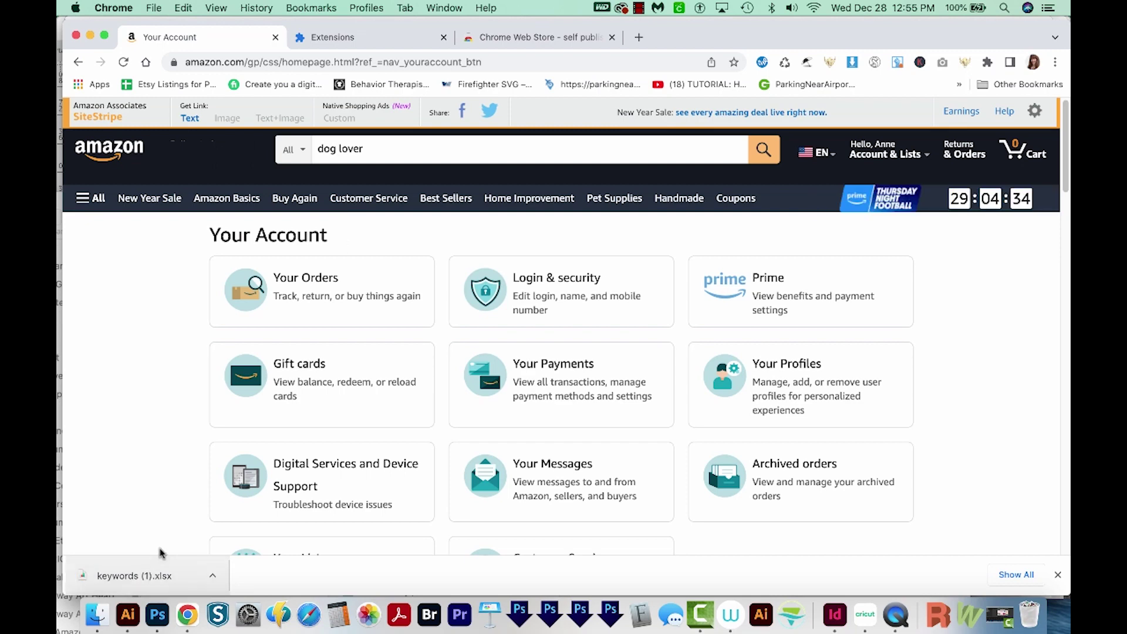
pyautogui.click(125, 576)
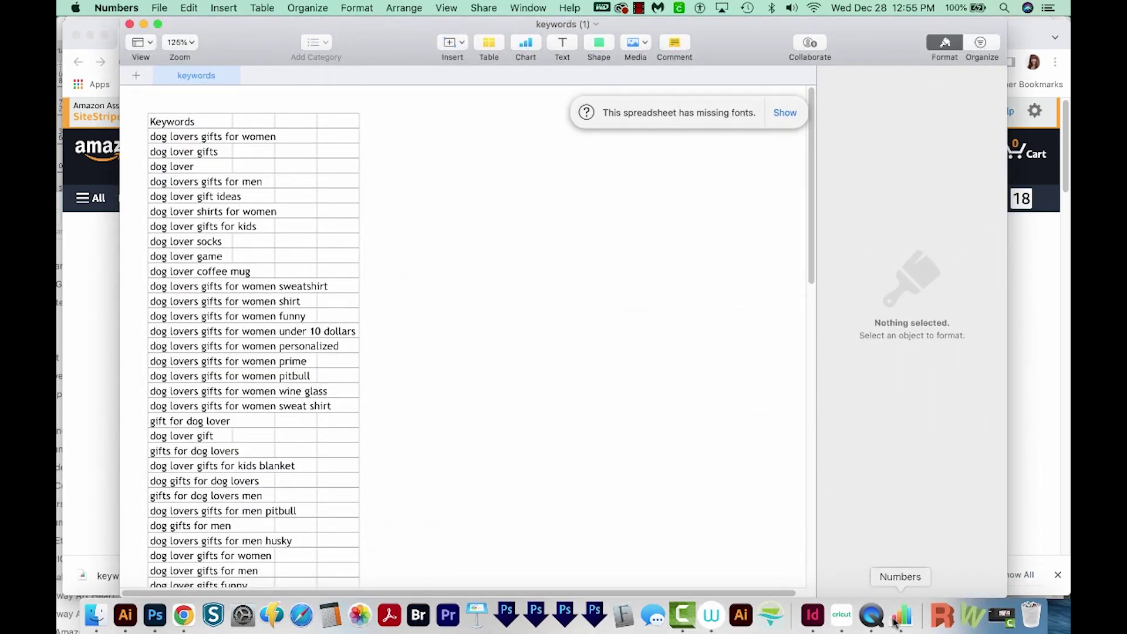
# Select the dog lover keyword cells in column A of the Numbers table
pyautogui.click(202, 141)
pyautogui.scroll(-3, 202, 142)
pyautogui.scroll(-6, 220, 264)
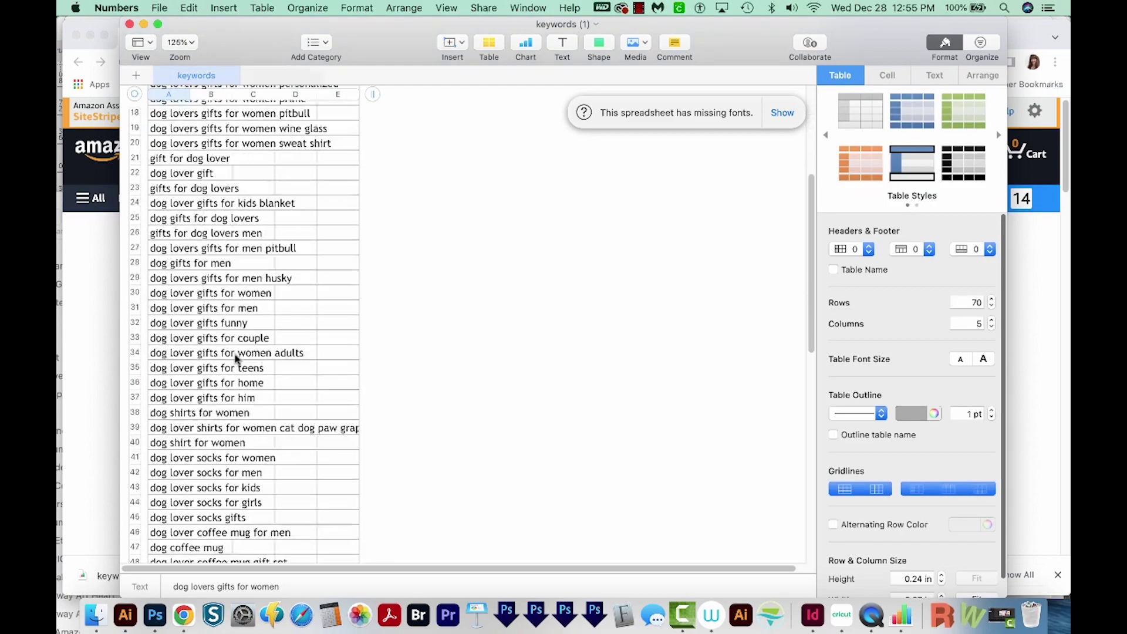
pyautogui.scroll(-10, 230, 334)
pyautogui.scroll(3, 235, 357)
pyautogui.scroll(5, 235, 356)
pyautogui.press('shift+super+Down')
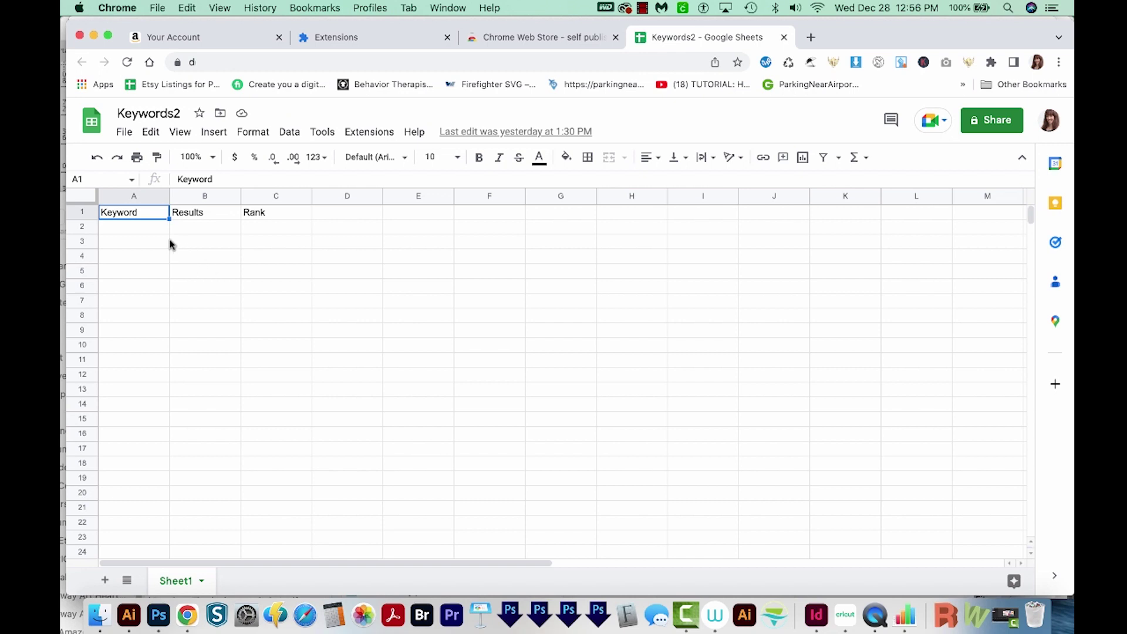
# Paste the copied keywords into A2 of Keywords2 and select the whole pasted list
pyautogui.click(126, 232)
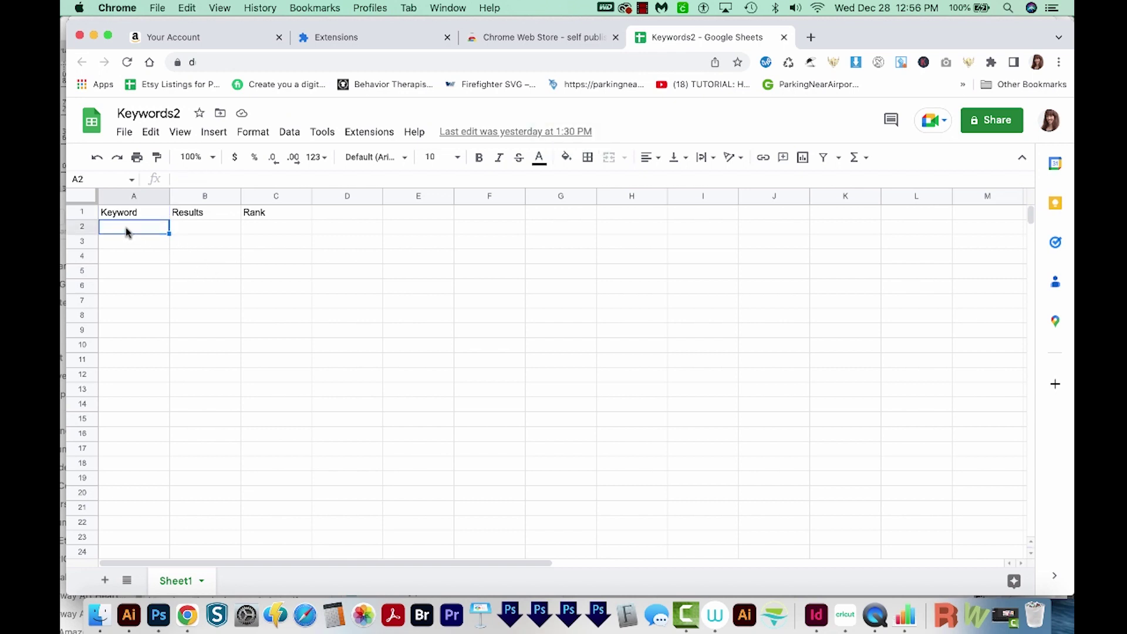
pyautogui.press('super+v')
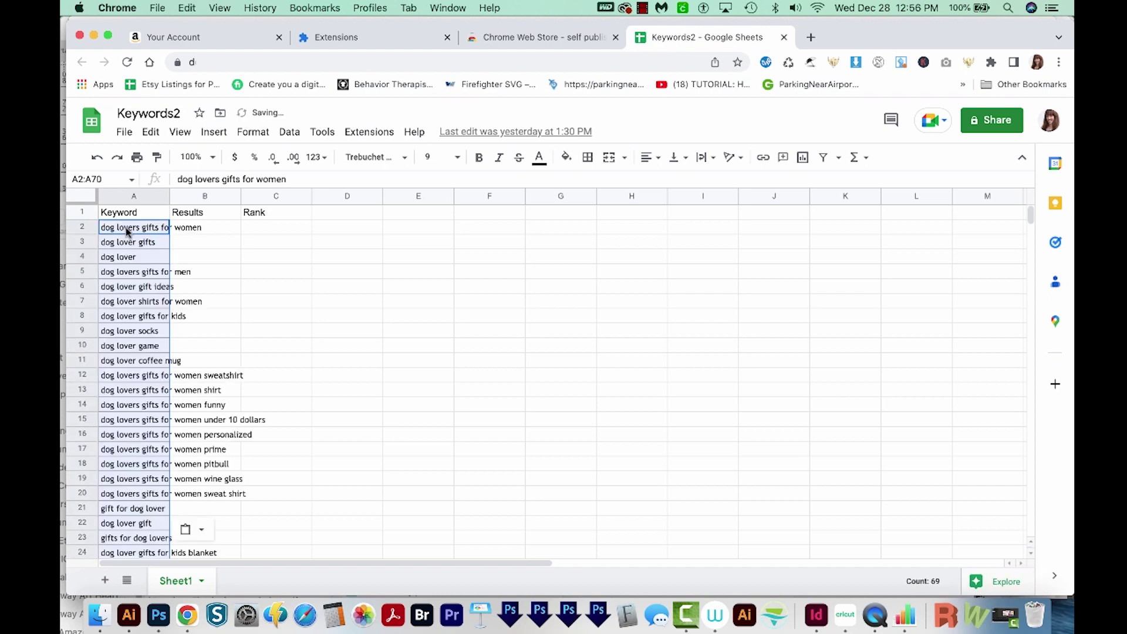
pyautogui.click(195, 291)
pyautogui.click(113, 231)
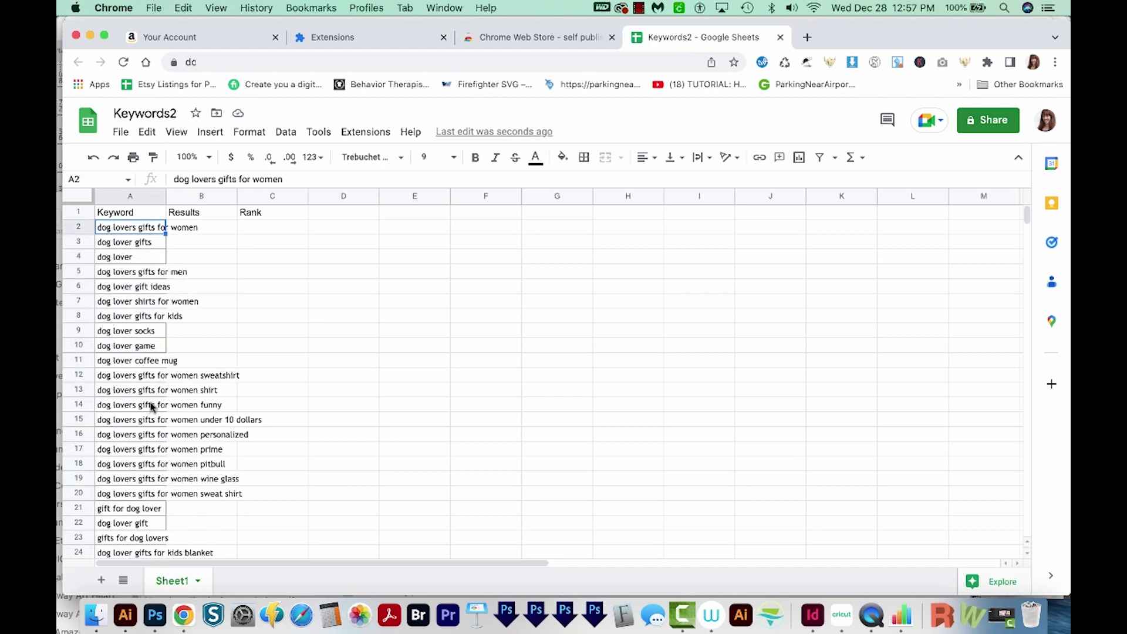
pyautogui.click(116, 363)
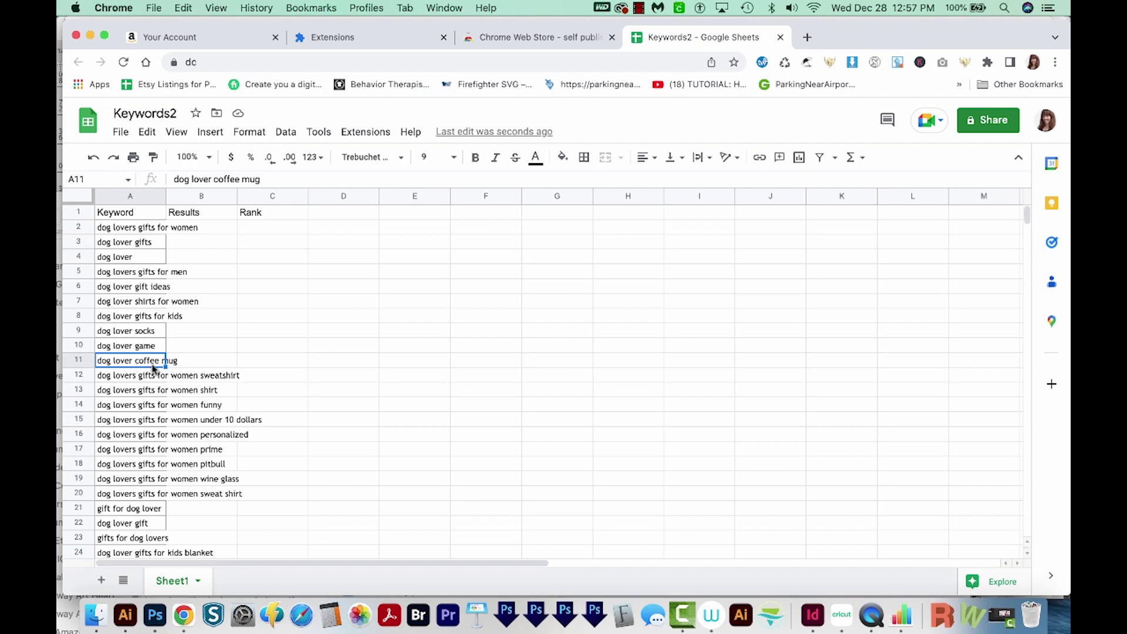
pyautogui.hotkey('ctrl', 'shift', 'Down')
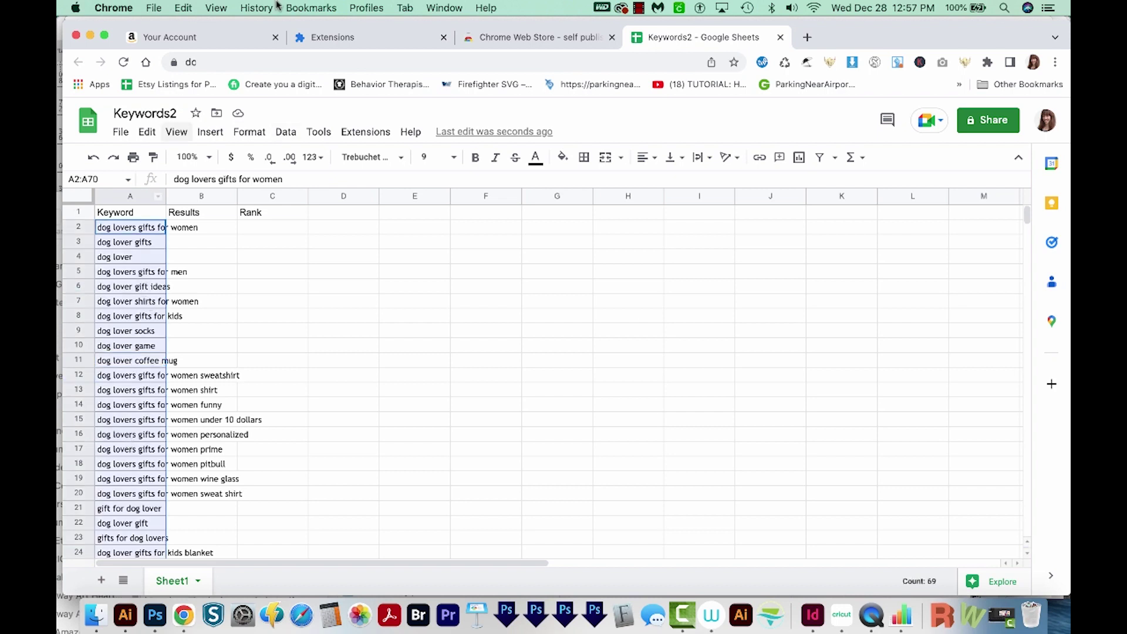
pyautogui.click(286, 133)
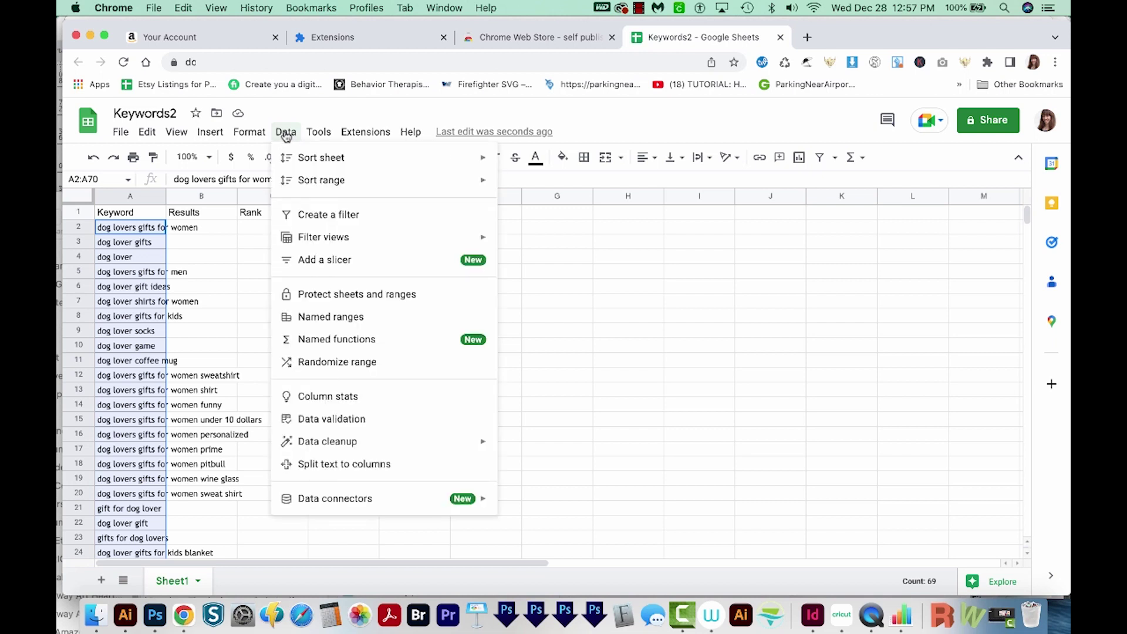
pyautogui.moveTo(321, 180)
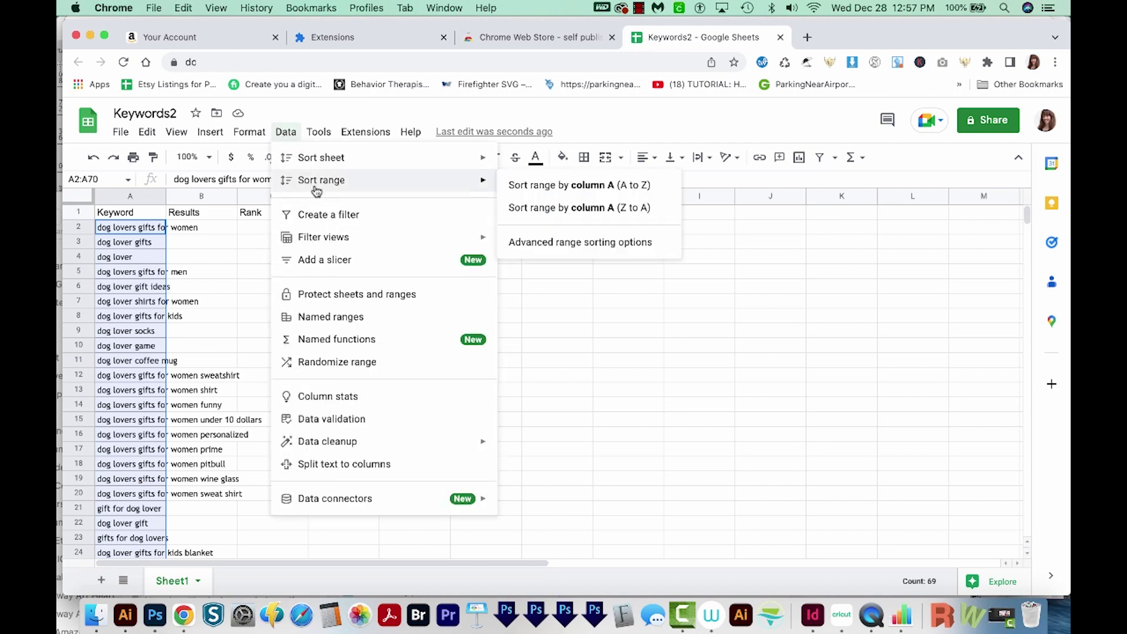
# Sort the keywords A to Z and clear the unwanted entries from column A
pyautogui.click(572, 185)
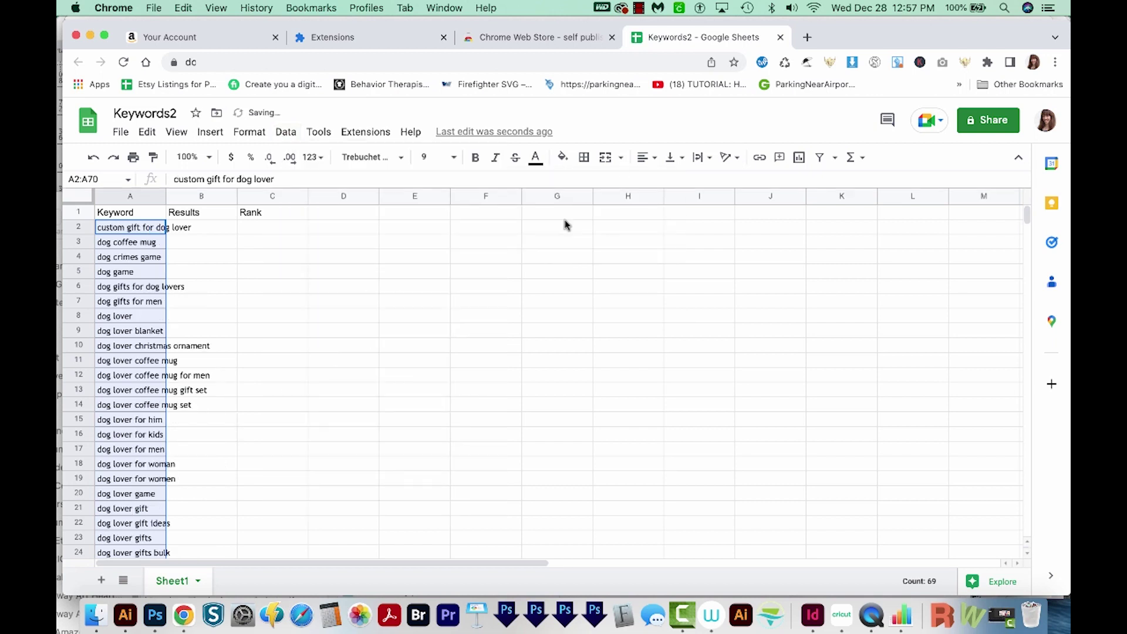
pyautogui.click(201, 271)
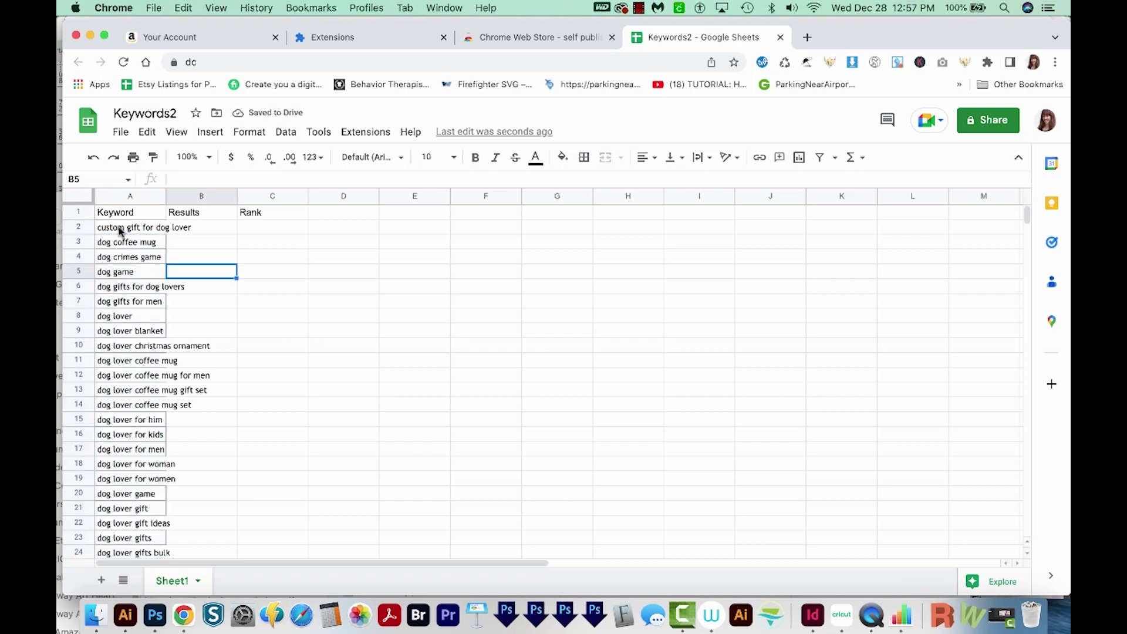
pyautogui.moveTo(130, 241); pyautogui.dragTo(129, 272)
pyautogui.press('Delete')
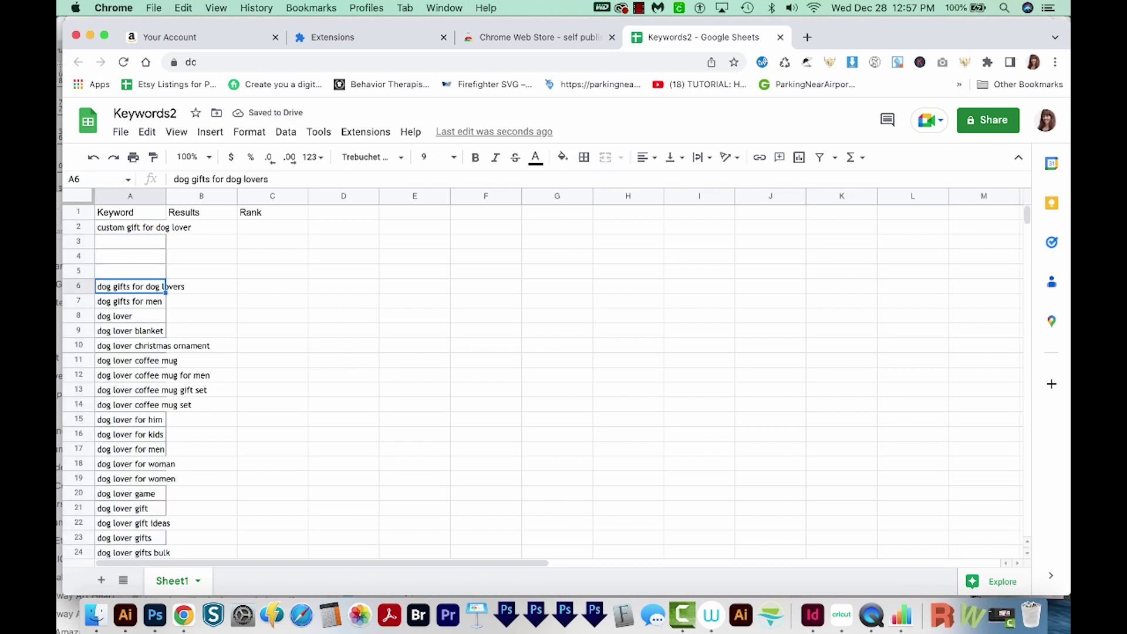
pyautogui.moveTo(130, 330); pyautogui.dragTo(129, 404)
pyautogui.press('Delete')
pyautogui.scroll(-5, 212, 340)
pyautogui.moveTo(129, 330); pyautogui.dragTo(130, 434)
pyautogui.press('Delete')
pyautogui.scroll(-5, 127, 373)
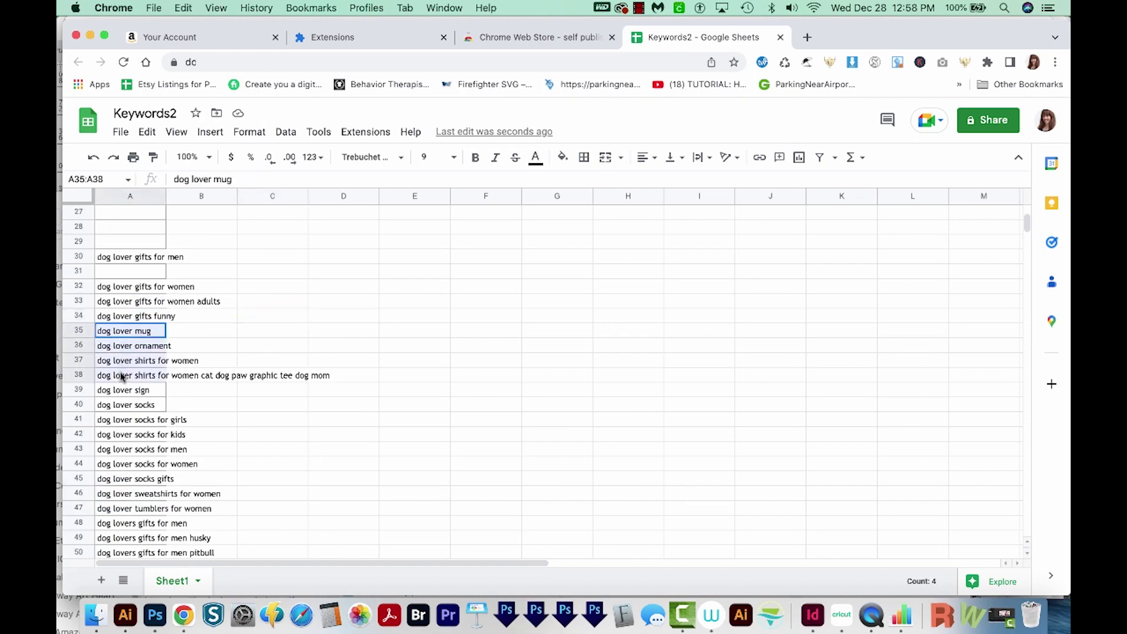
pyautogui.scroll(-5, 126, 360)
pyautogui.moveTo(130, 271); pyautogui.dragTo(130, 390)
pyautogui.press('Delete')
# Re-sort the remaining keyword range A to Z so no blank gaps remain
pyautogui.click(130, 494)
pyautogui.press('super+shift+Up')
pyautogui.click(286, 132)
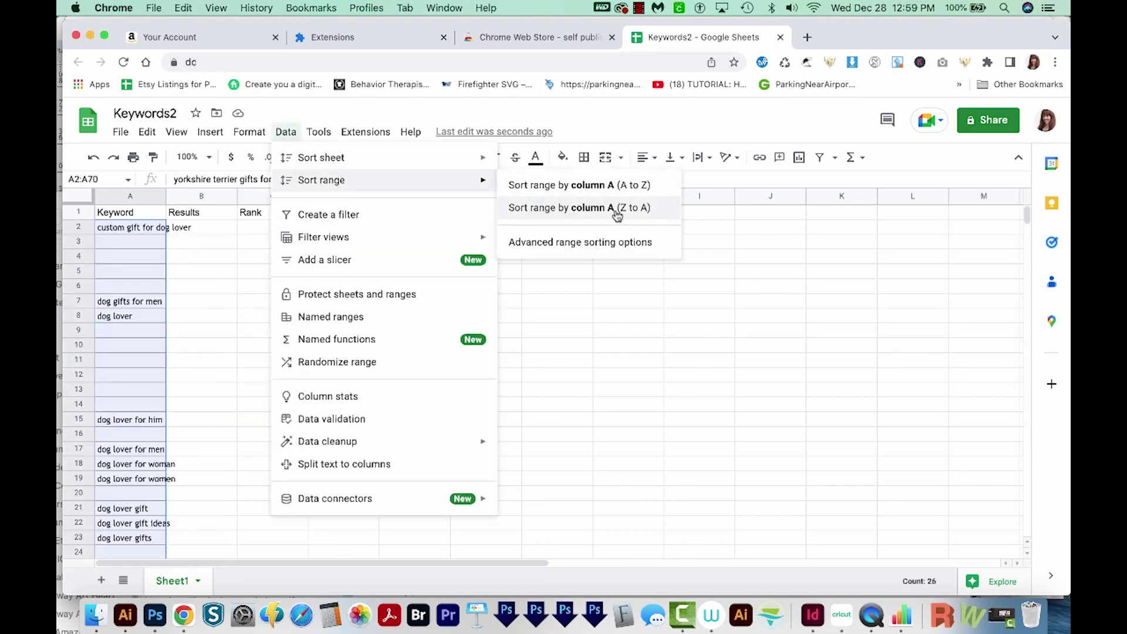
pyautogui.click(573, 185)
pyautogui.scroll(-1, 229, 448)
pyautogui.scroll(3, 229, 444)
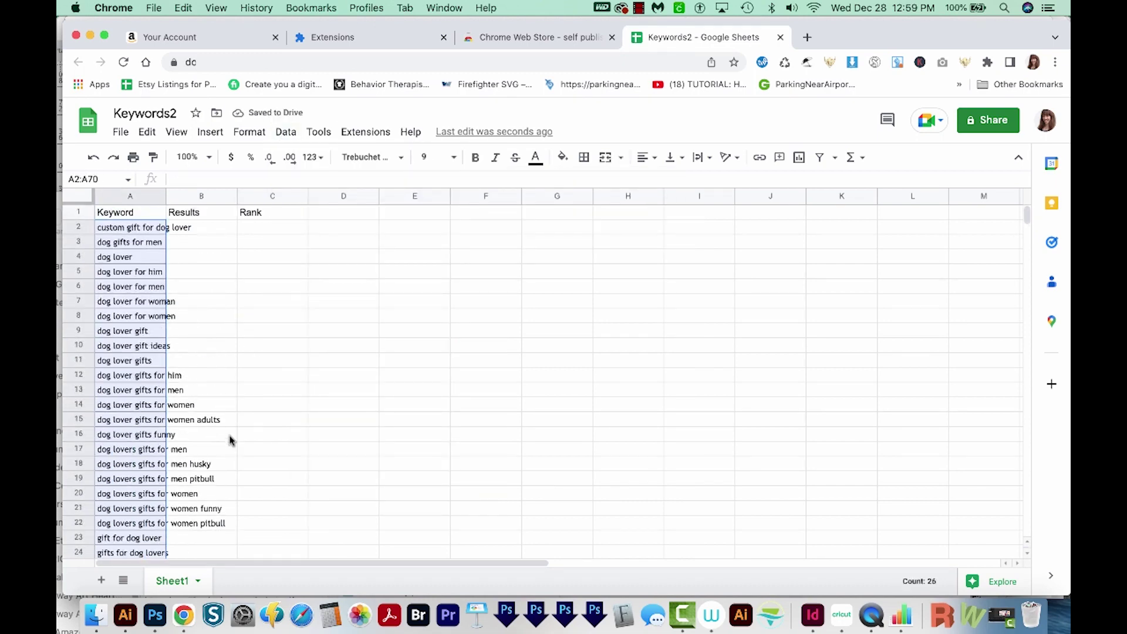
pyautogui.click(212, 374)
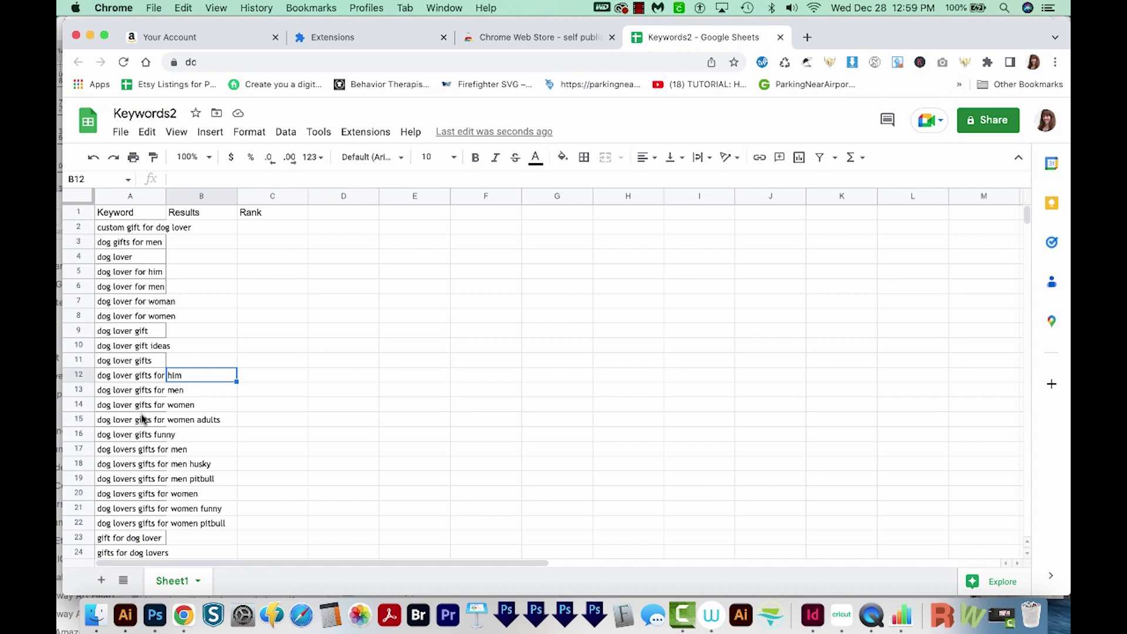
pyautogui.click(110, 231)
# Search Amazon for 'custom gift for dog lover' and note its 159,476 results and niche score 18
pyautogui.click(176, 37)
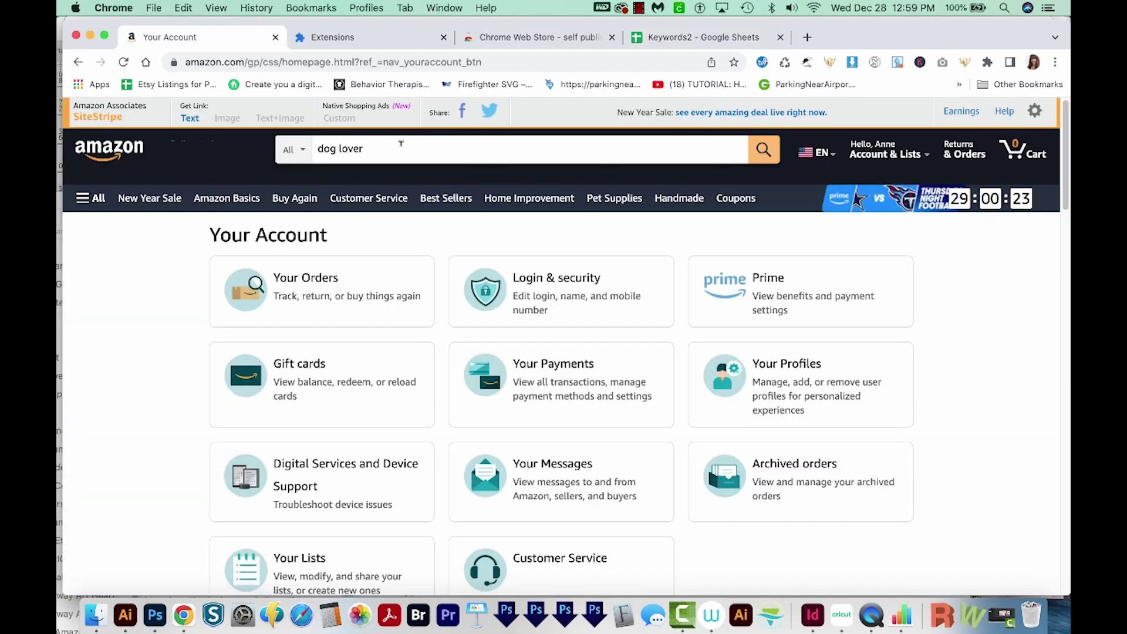
pyautogui.write('custom gift for dog lover')
pyautogui.press('Return')
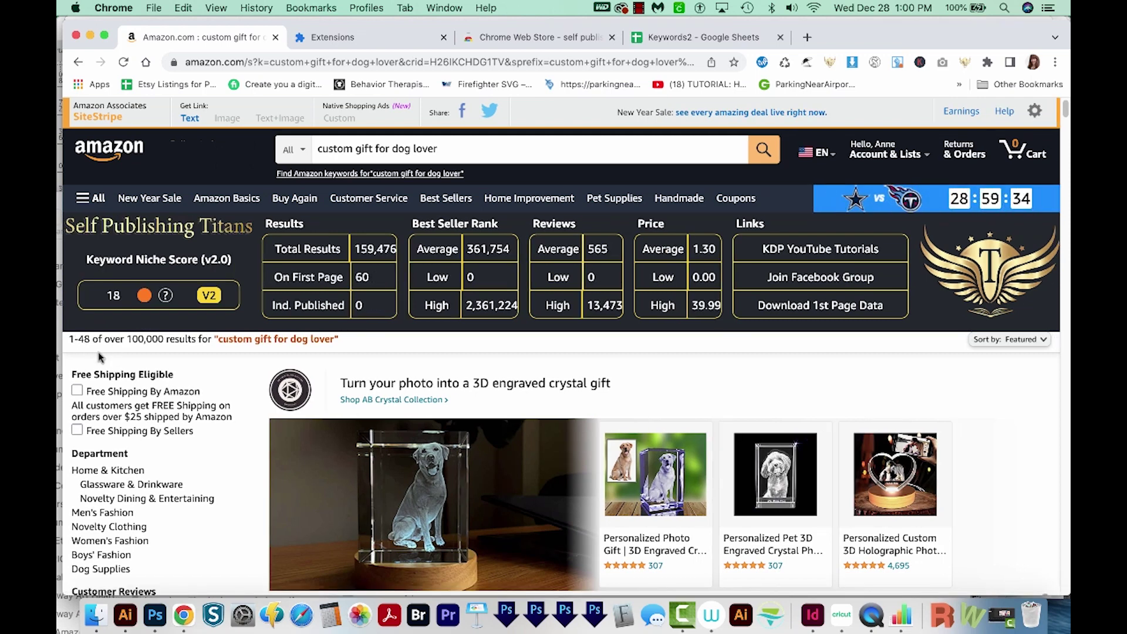
pyautogui.moveTo(128, 339); pyautogui.dragTo(168, 339)
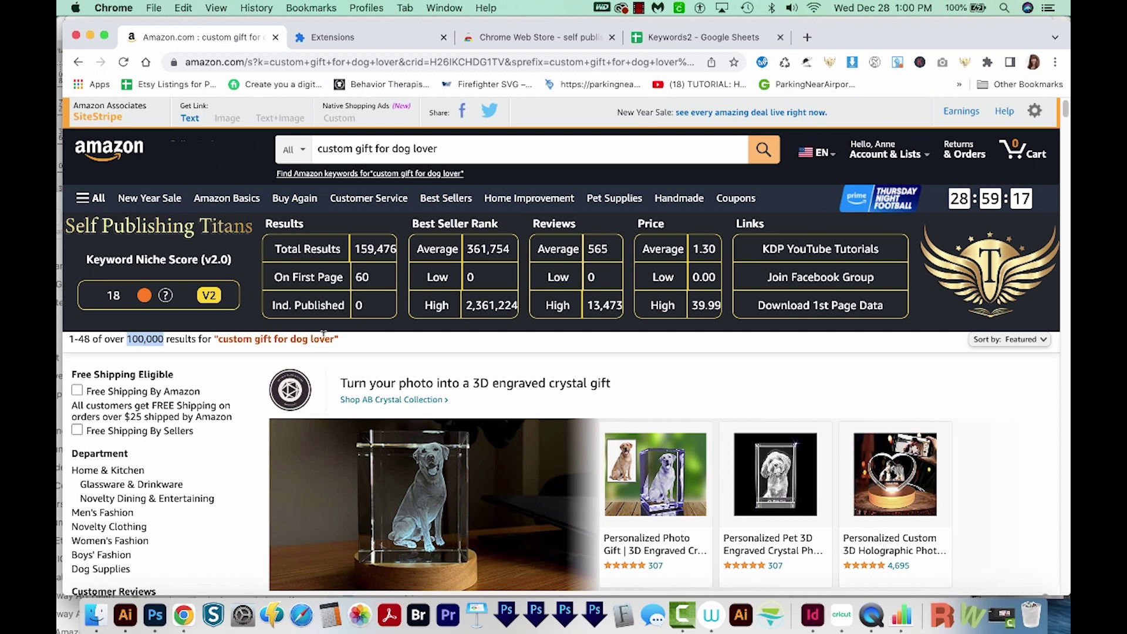
pyautogui.click(702, 38)
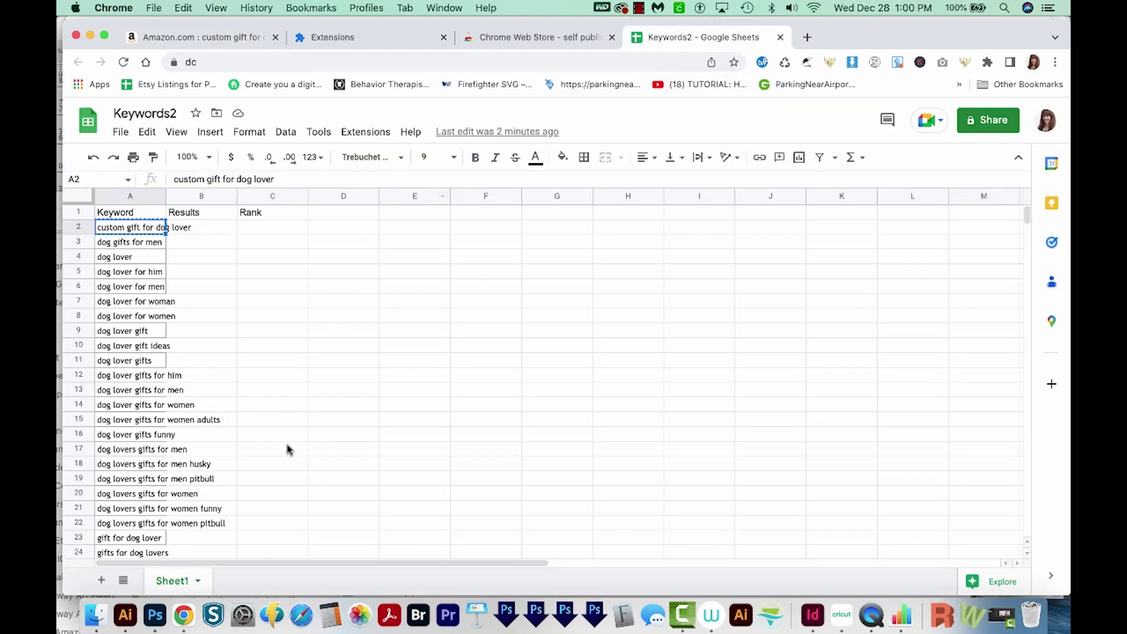
# Enter 100000 in B2 and rank 18 in C2 for custom gift for dog lover
pyautogui.click(194, 231)
pyautogui.write('1')
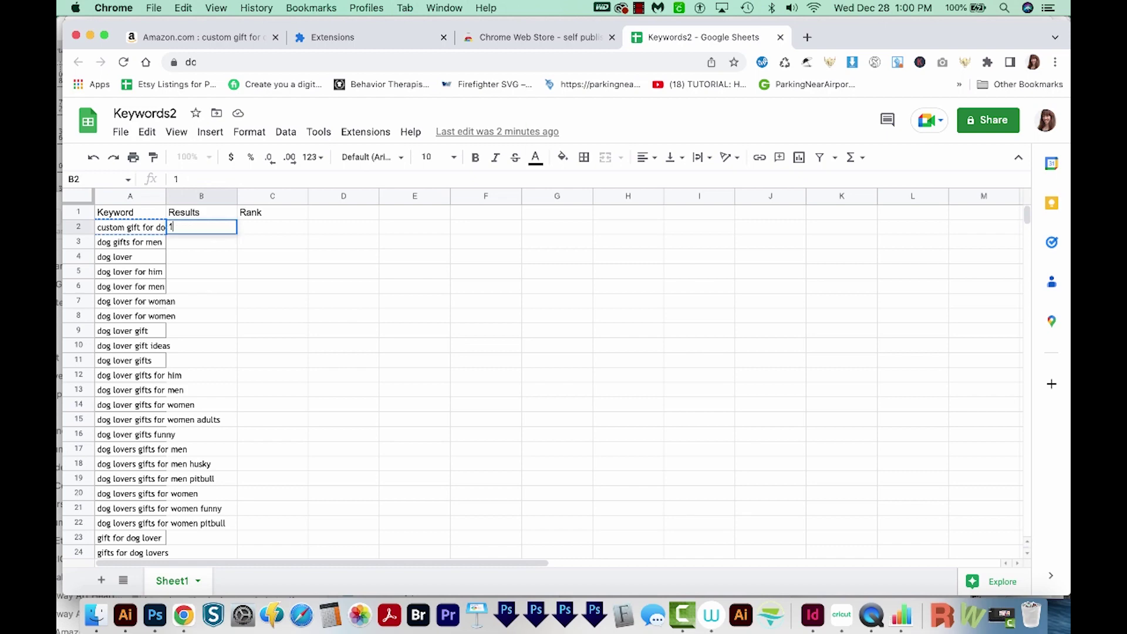
pyautogui.write('00000')
pyautogui.press('Tab')
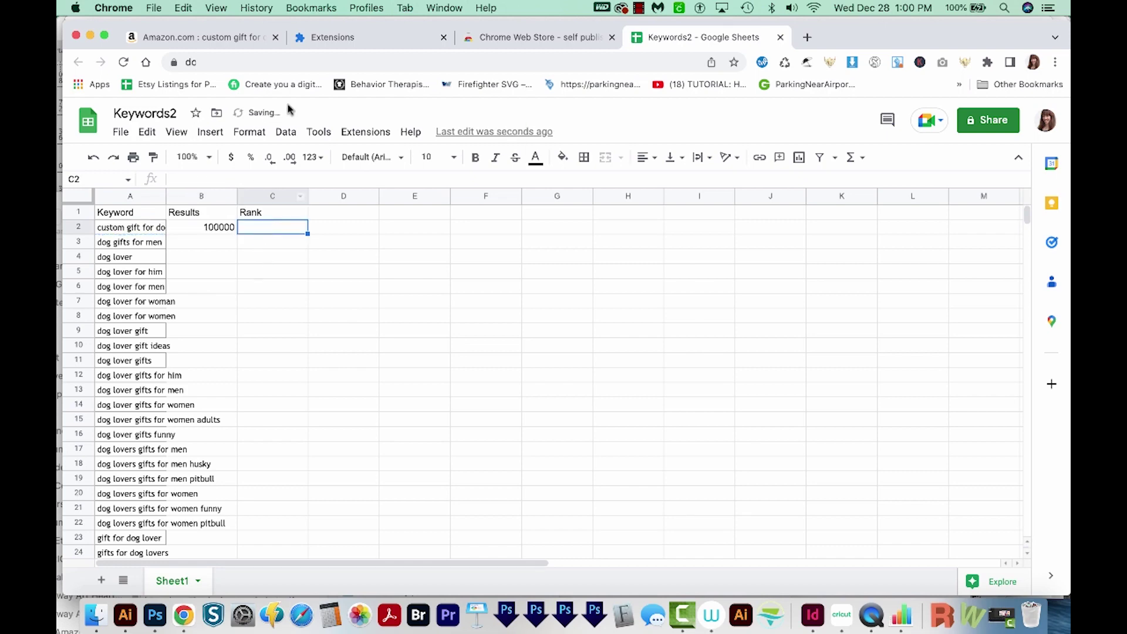
pyautogui.click(197, 37)
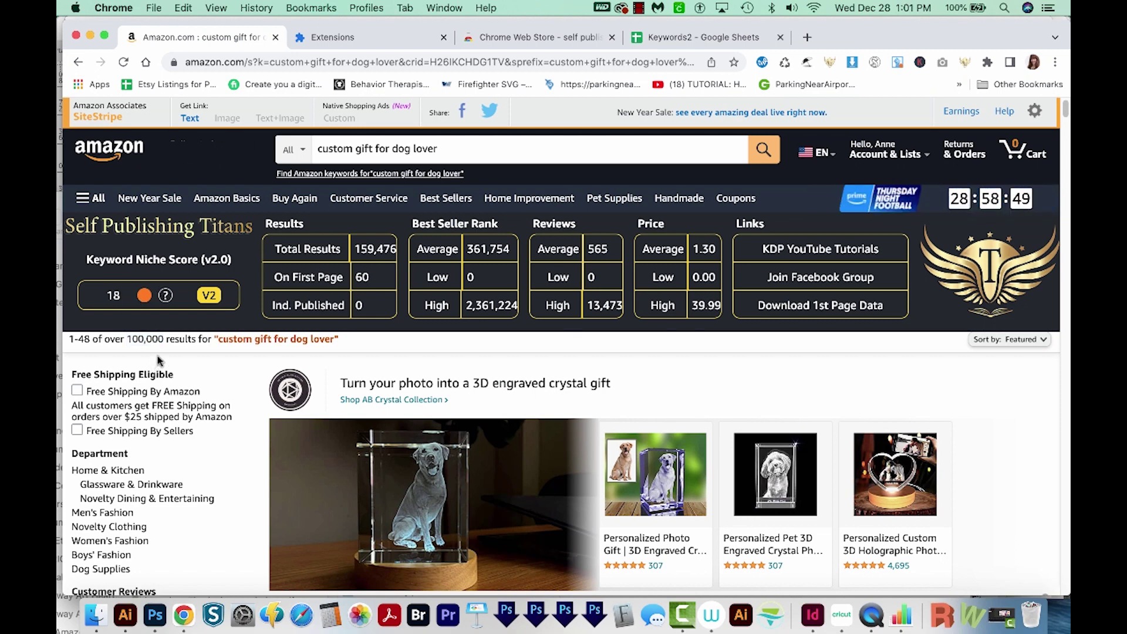
pyautogui.press('super+4')
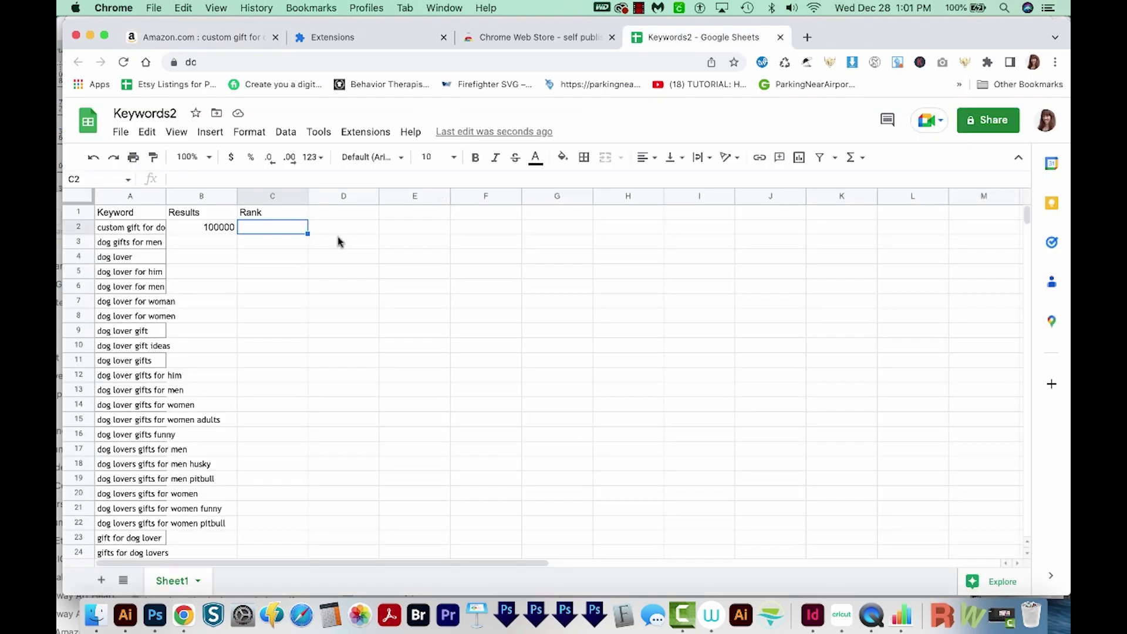
pyautogui.write('18')
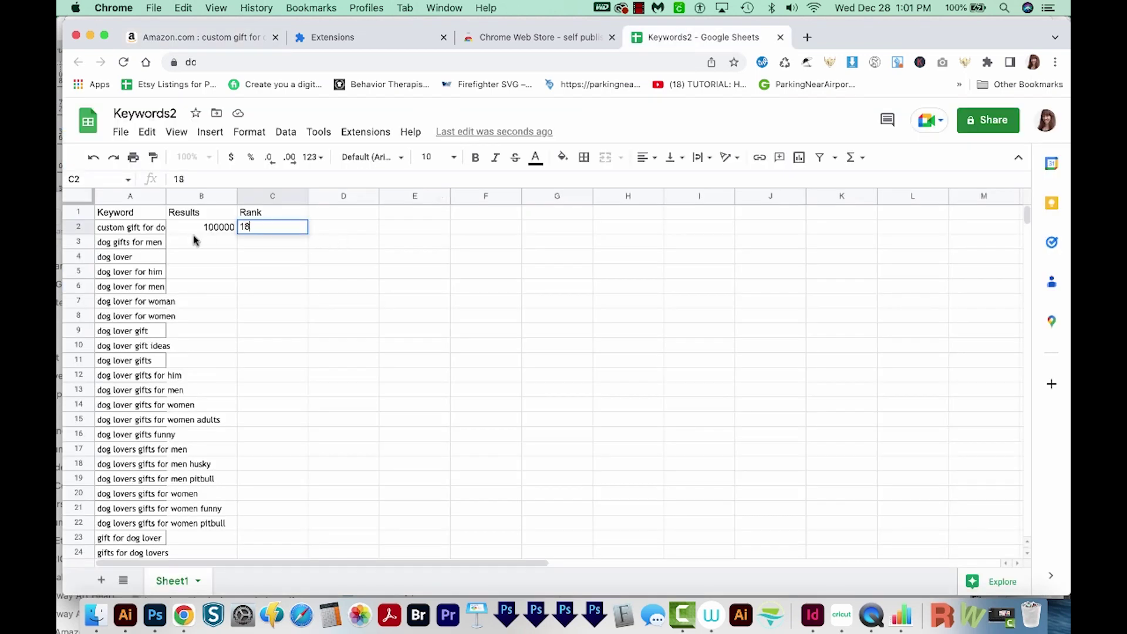
pyautogui.click(186, 234)
pyautogui.click(270, 231)
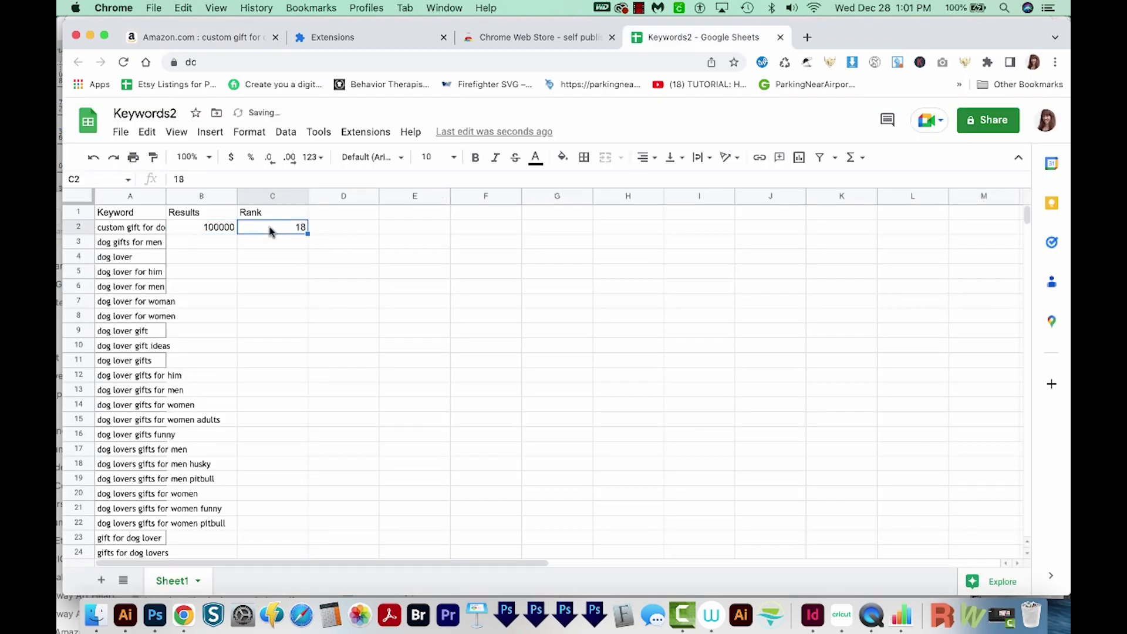
pyautogui.click(115, 231)
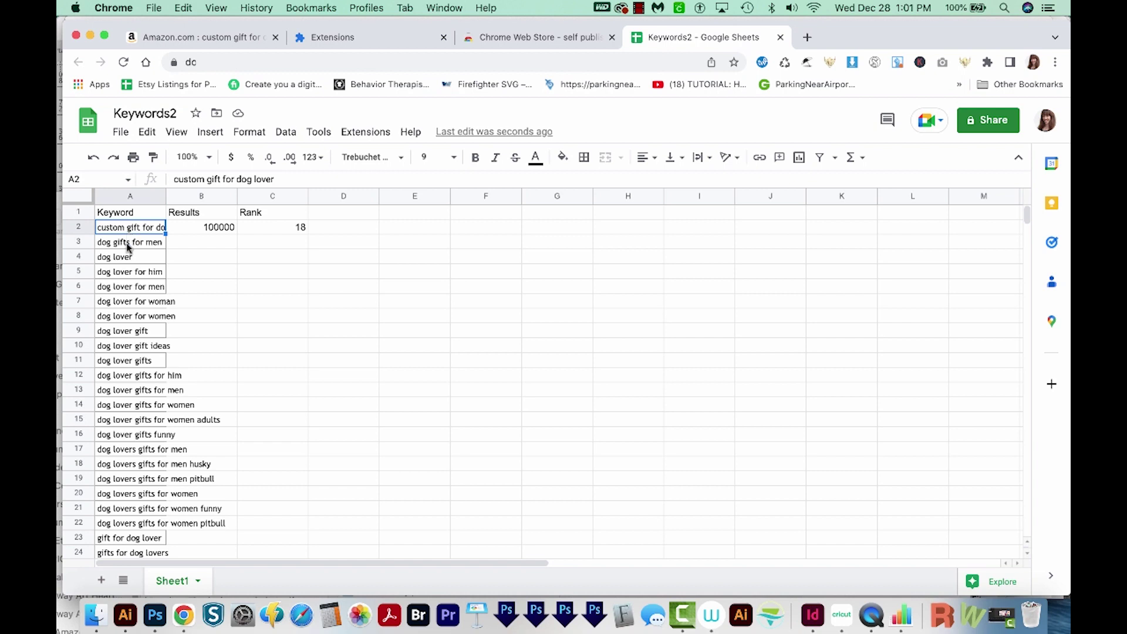
pyautogui.scroll(-2, 159, 459)
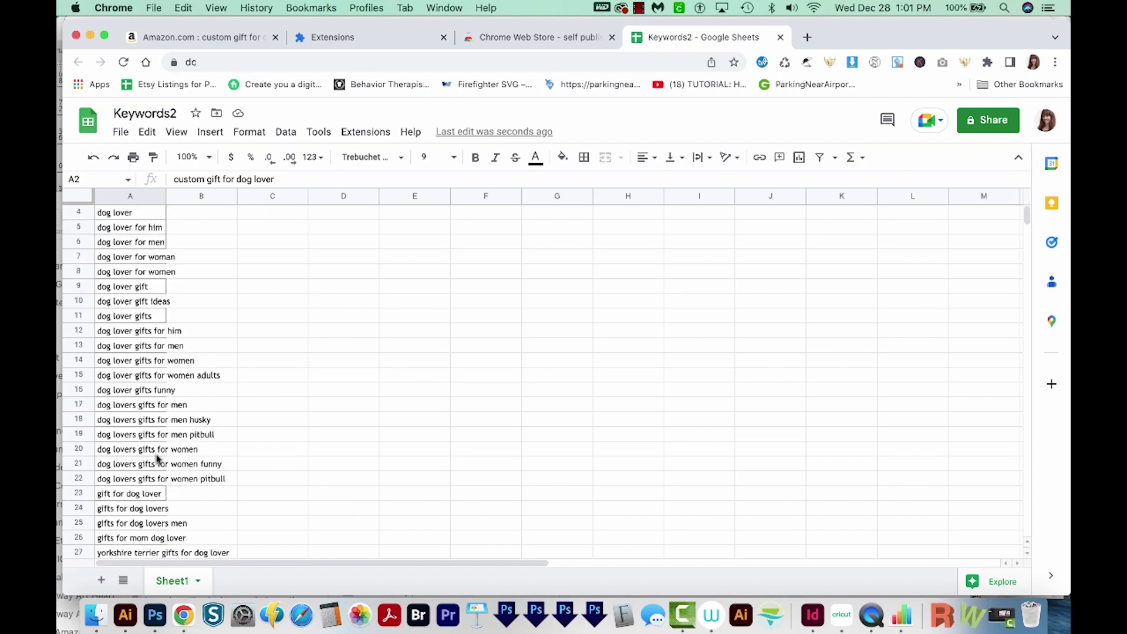
pyautogui.scroll(2, 158, 459)
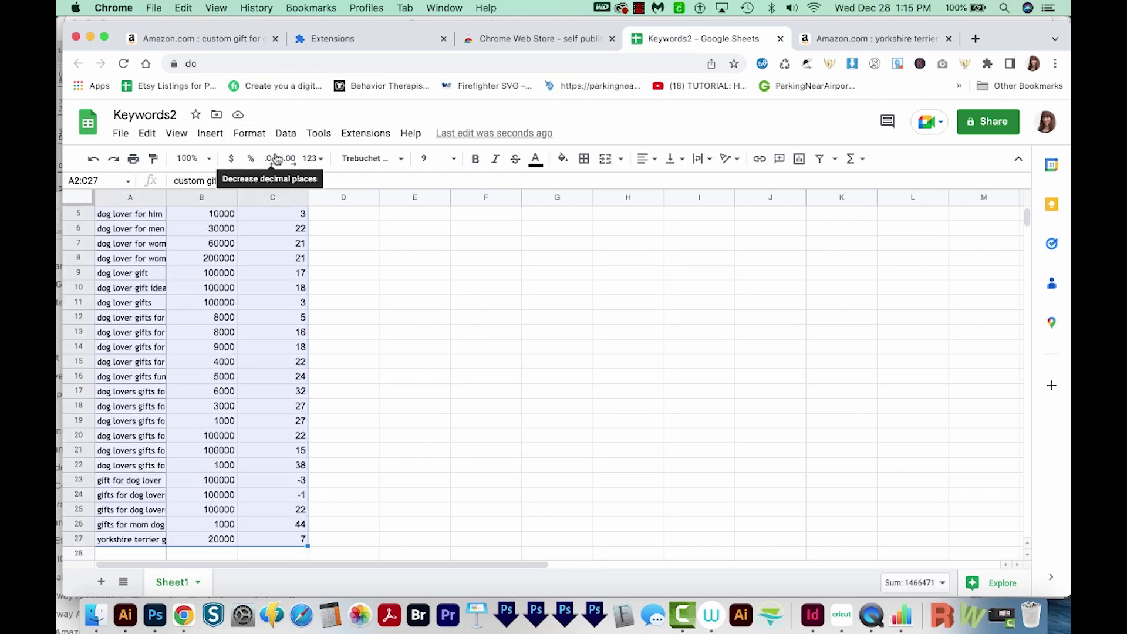
# Sort A2:C27 by Column B (Results) A→Z through advanced range sorting options
pyautogui.click(285, 133)
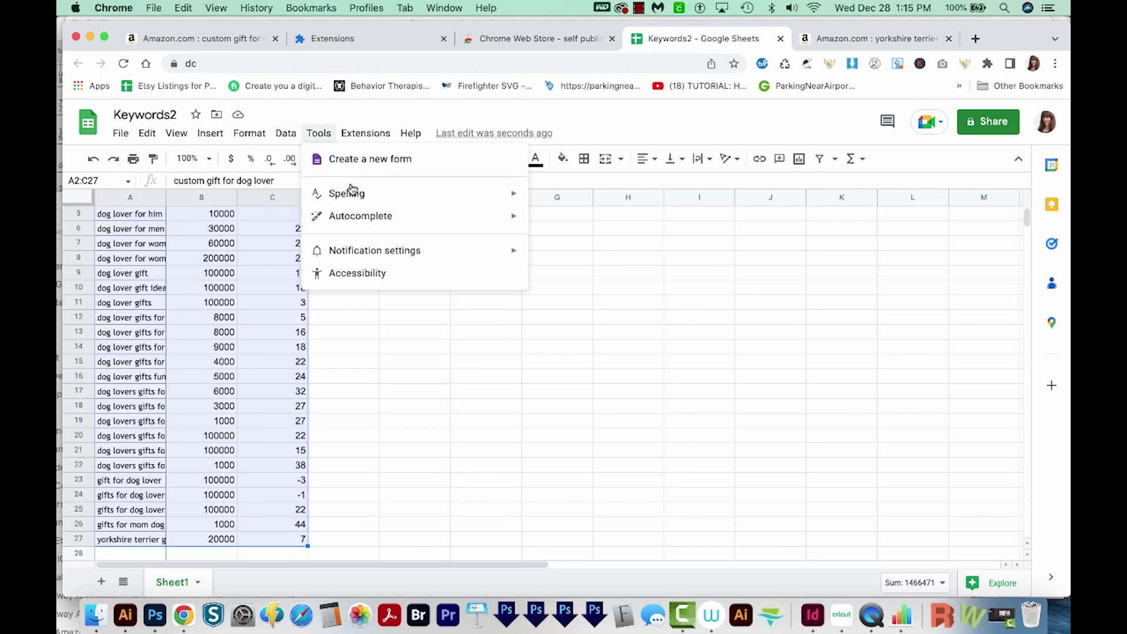
pyautogui.click(579, 243)
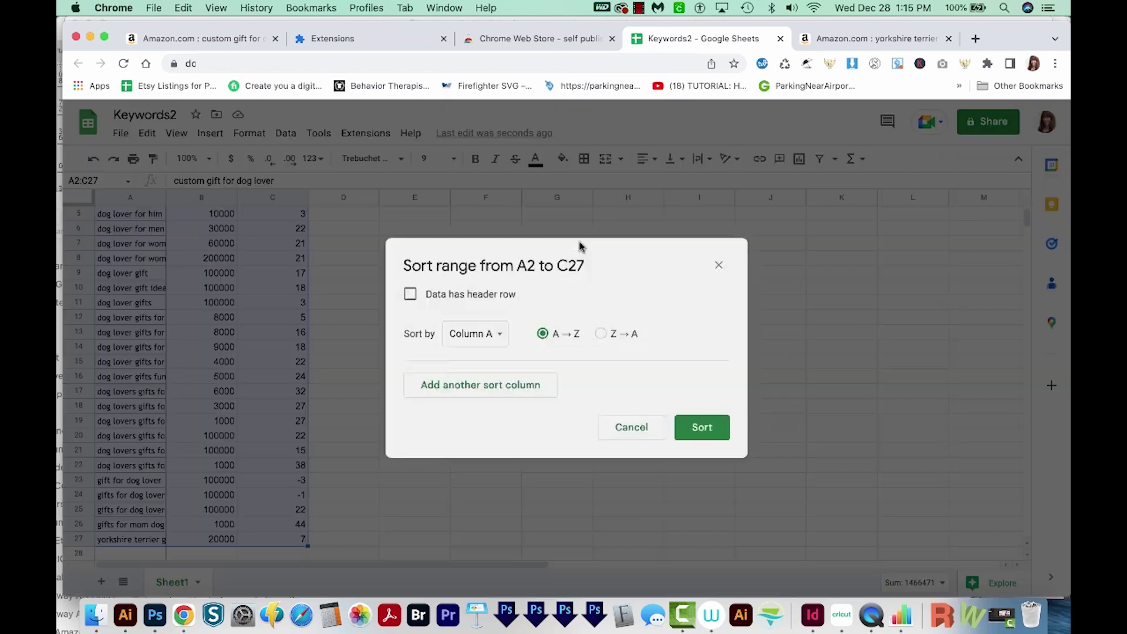
pyautogui.click(476, 335)
pyautogui.click(485, 358)
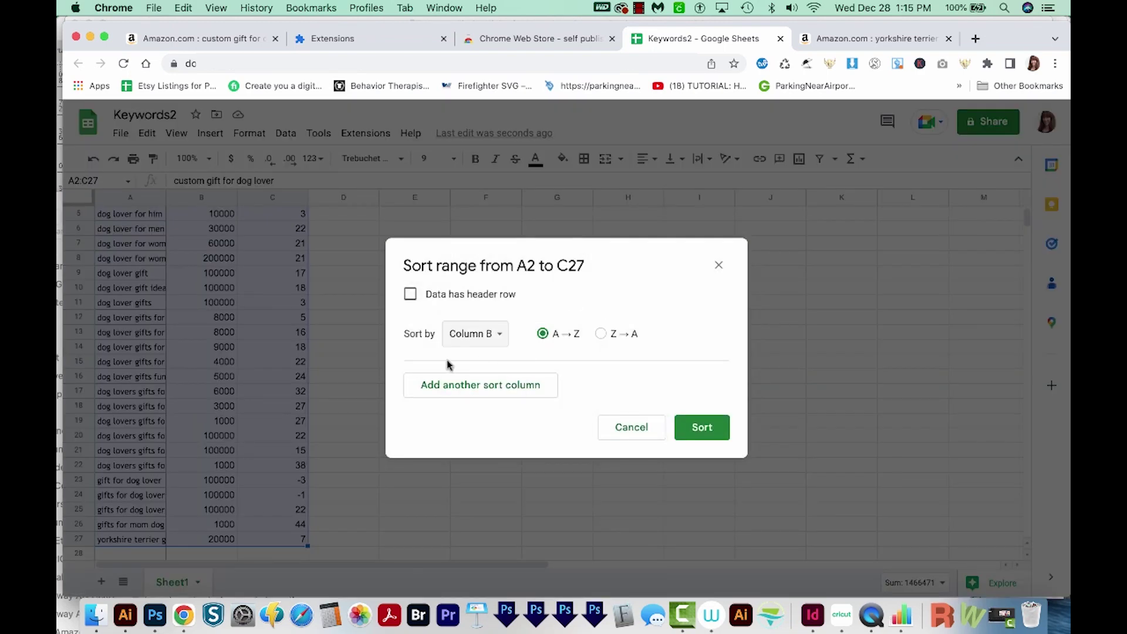
pyautogui.click(702, 428)
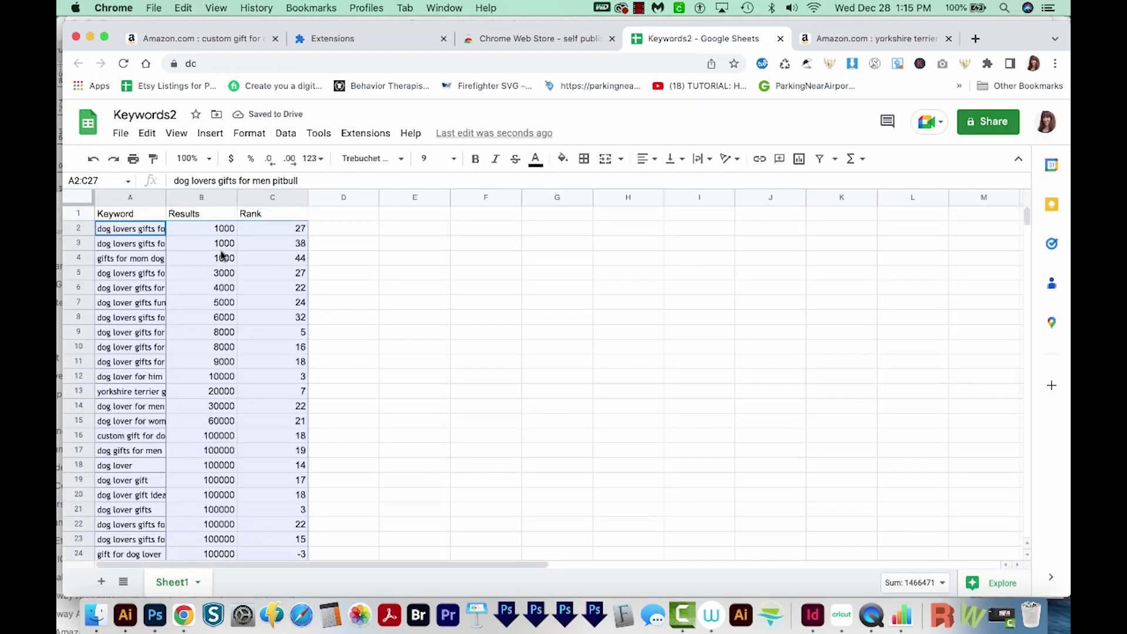
pyautogui.click(138, 230)
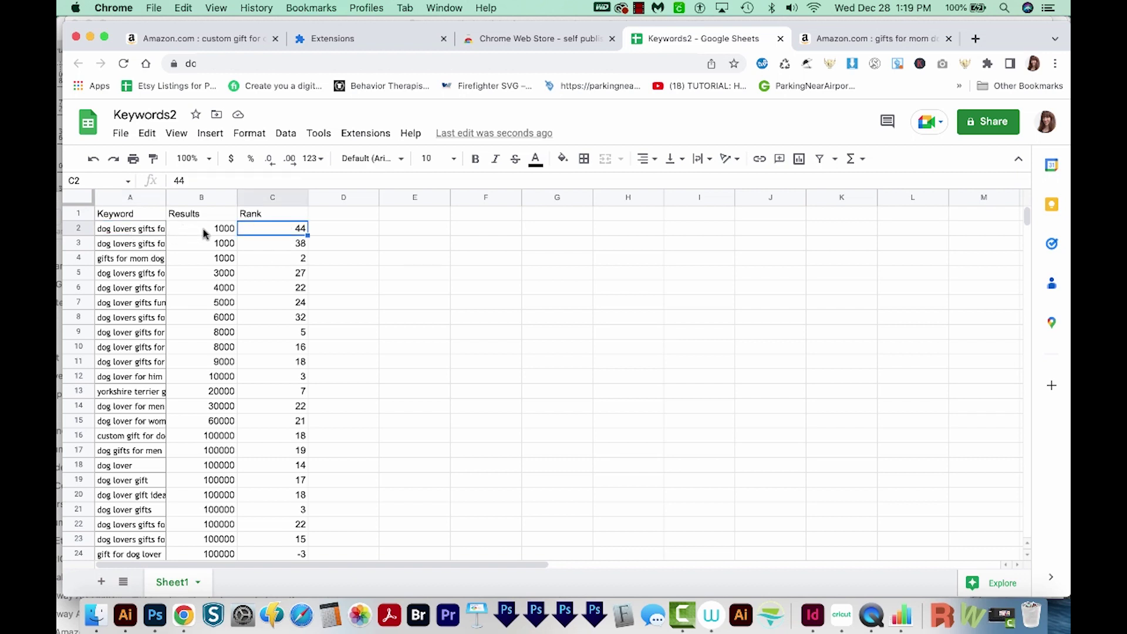
pyautogui.moveTo(208, 230); pyautogui.dragTo(206, 257)
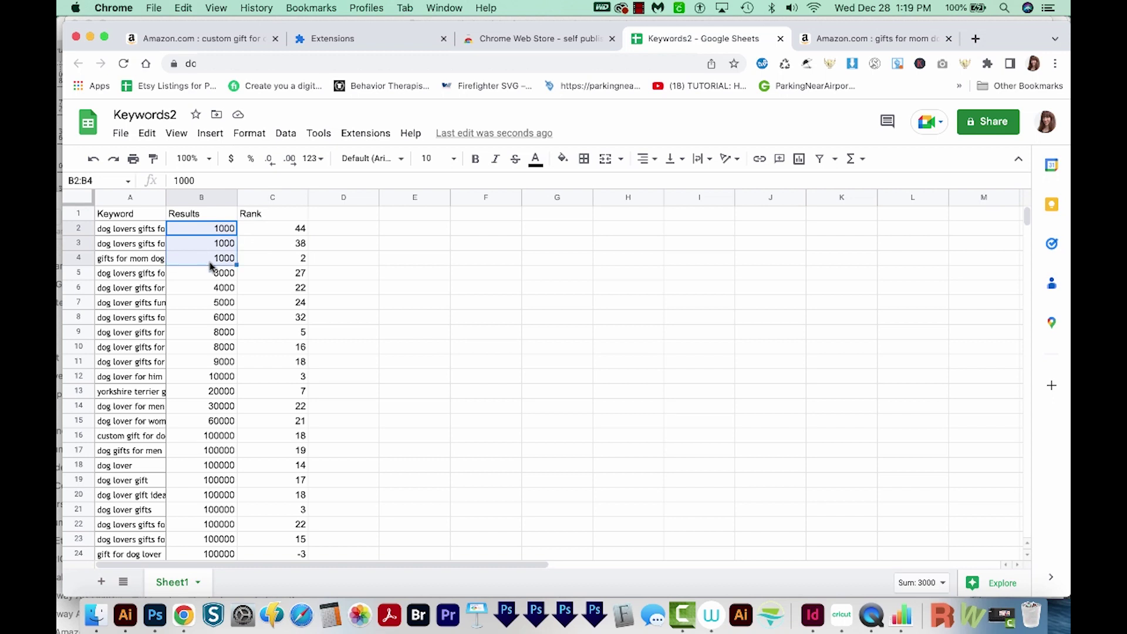
pyautogui.click(284, 231)
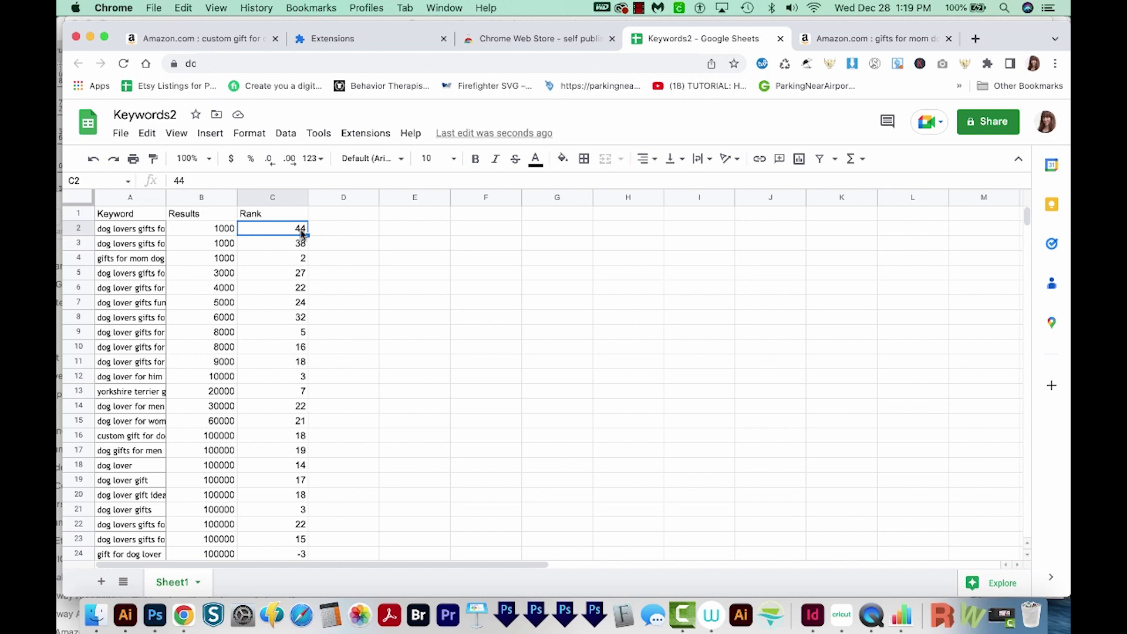
pyautogui.click(129, 231)
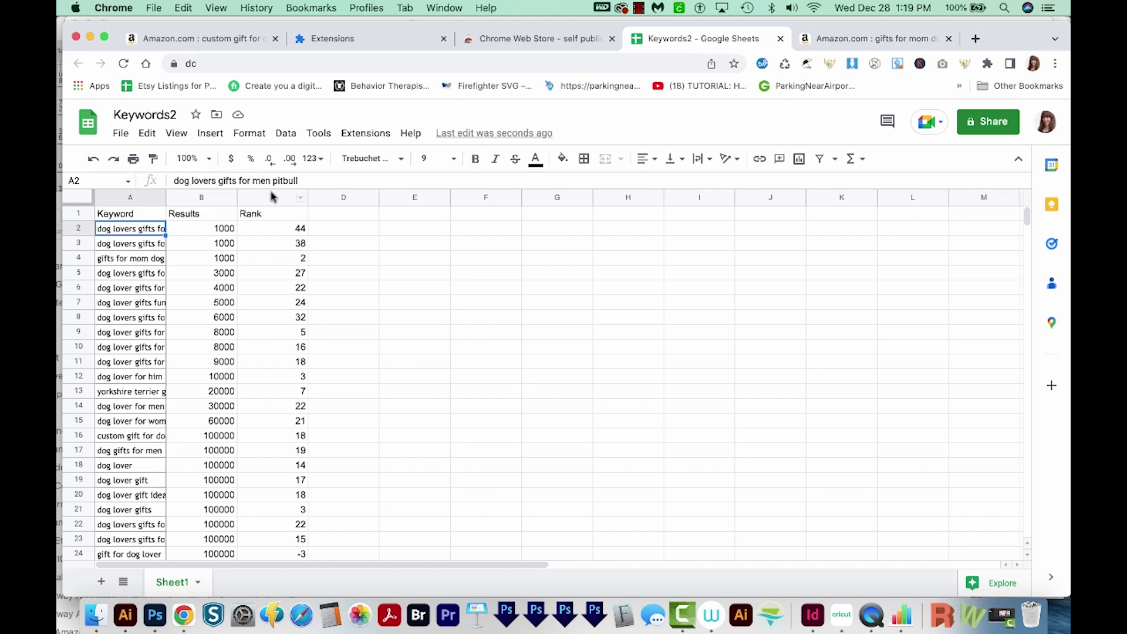
pyautogui.moveTo(272, 198)
pyautogui.click(141, 243)
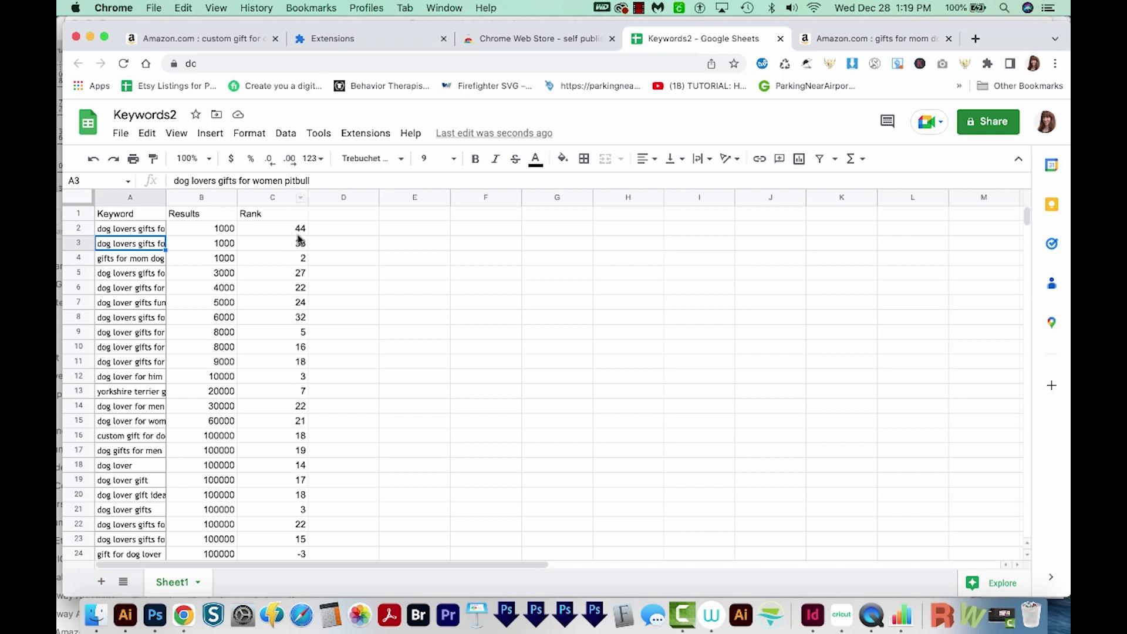
pyautogui.moveTo(139, 229); pyautogui.dragTo(141, 241)
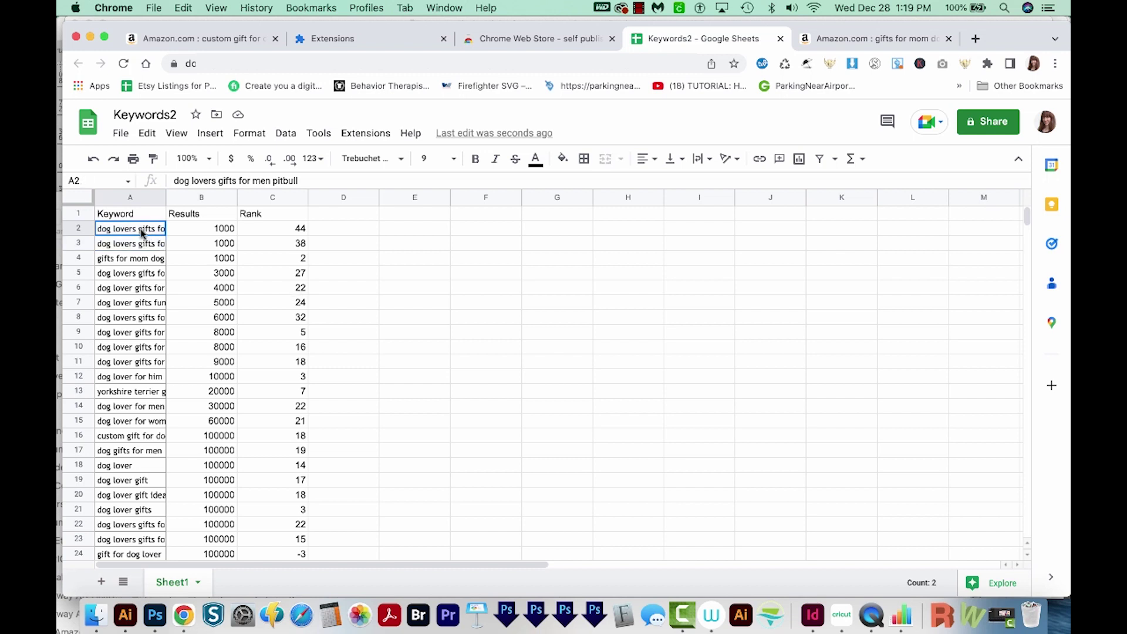
pyautogui.moveTo(142, 231); pyautogui.dragTo(141, 243)
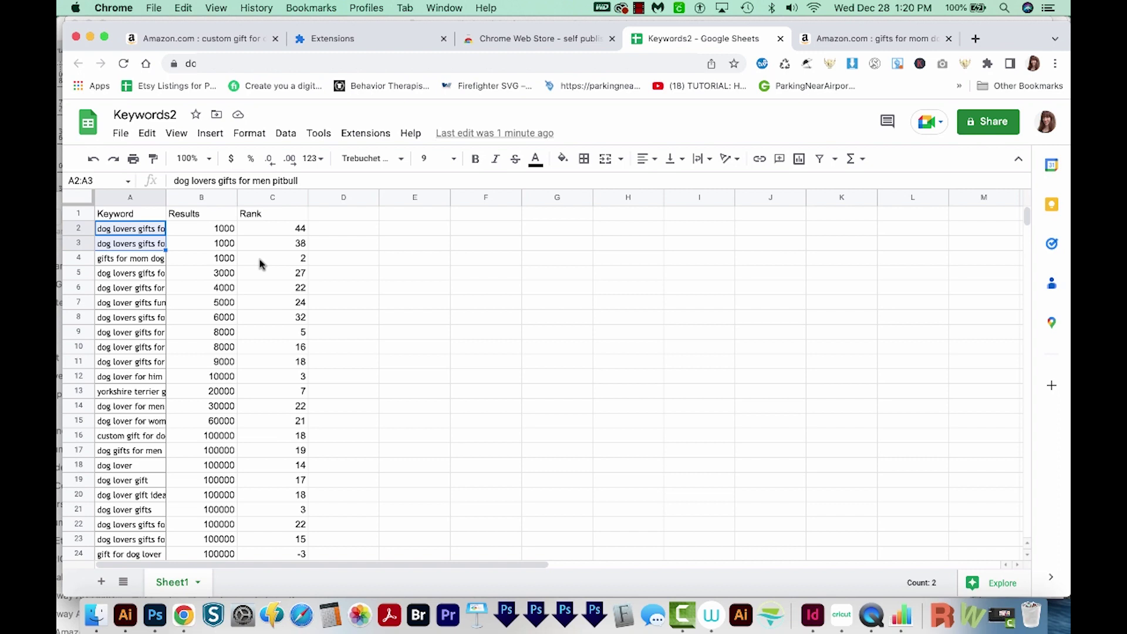
pyautogui.click(108, 242)
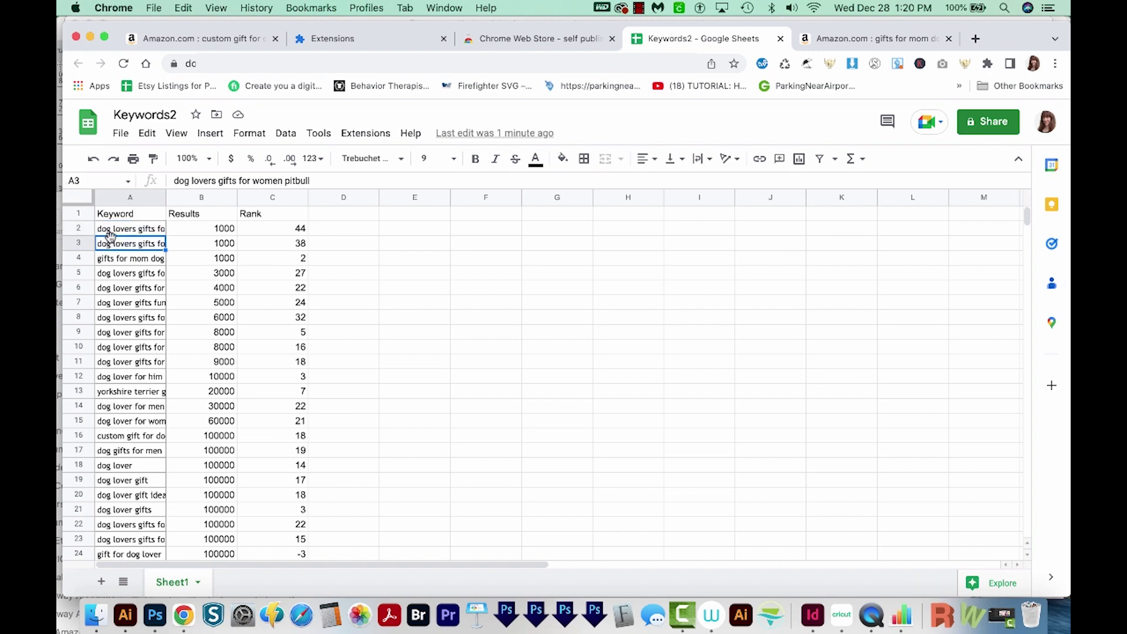
pyautogui.click(163, 229)
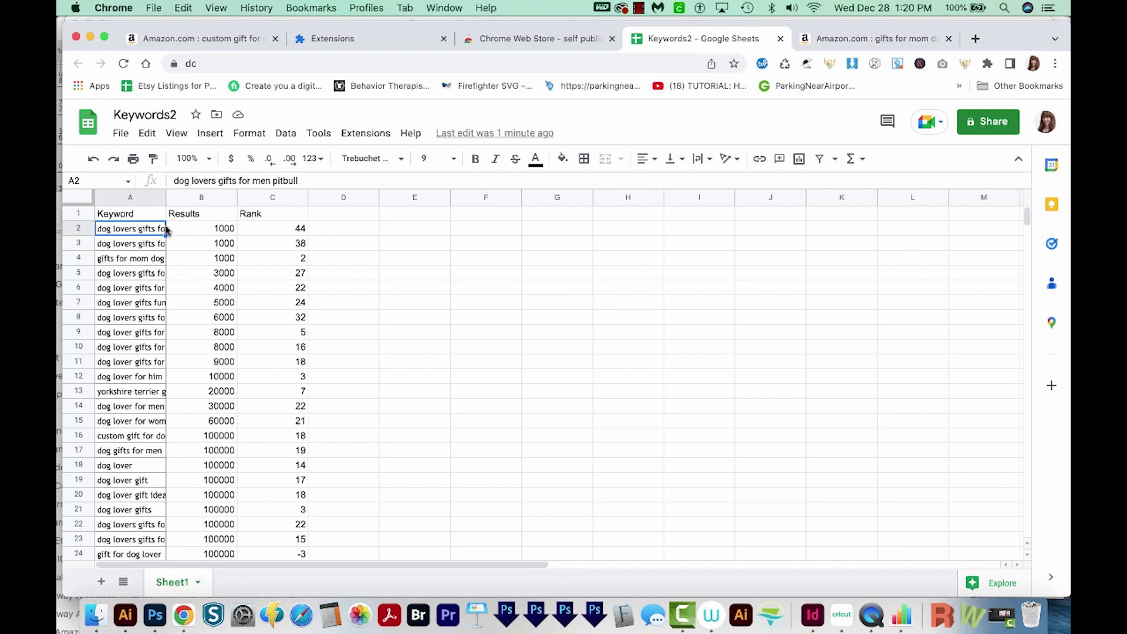